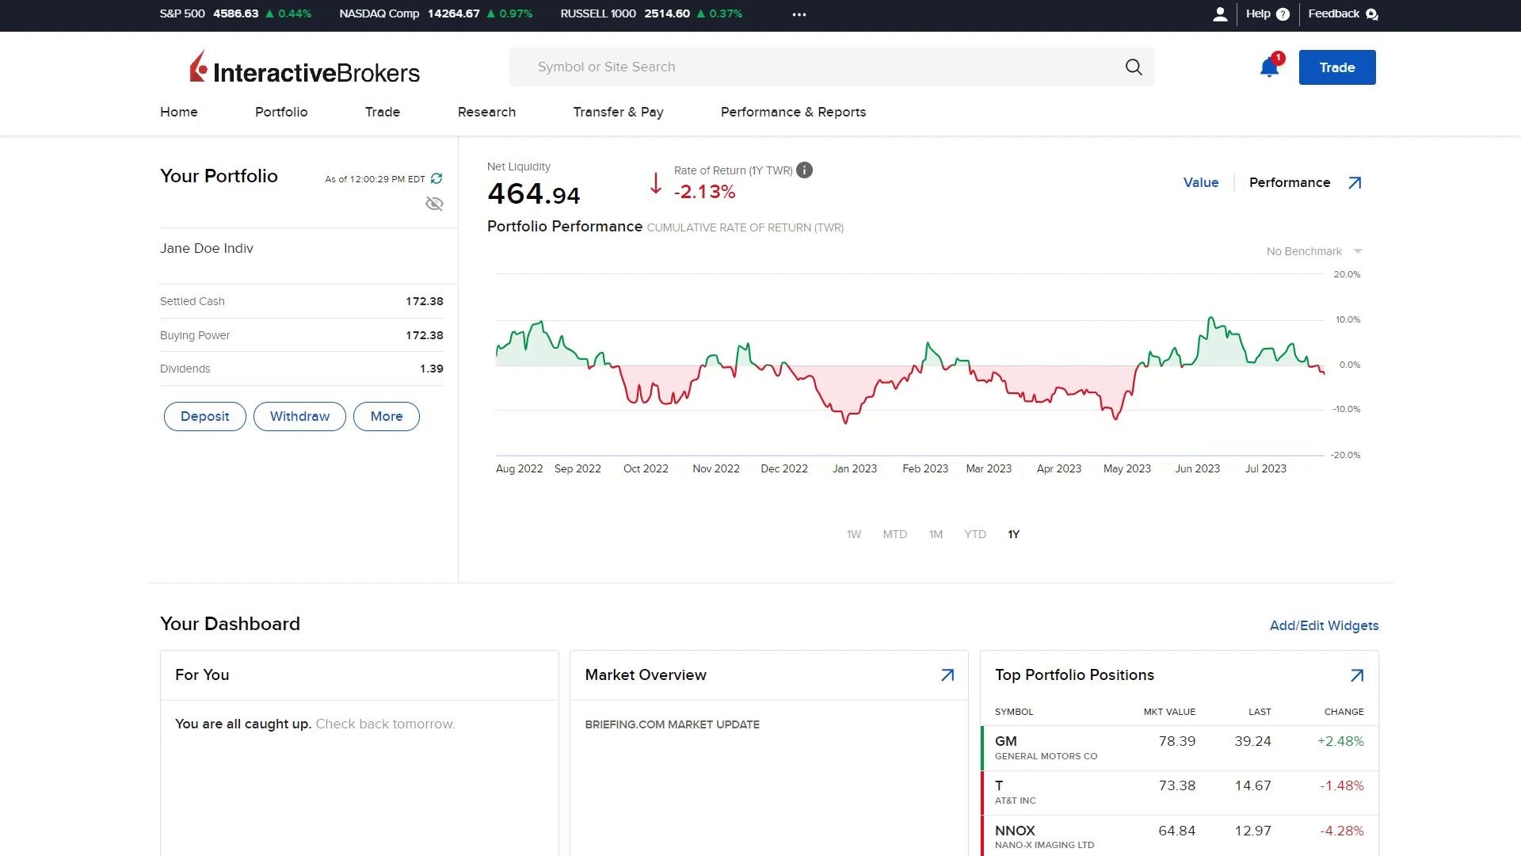
- Go from the portfolio dashboard to Statements via the Performance & Reports menu
click(840, 116)
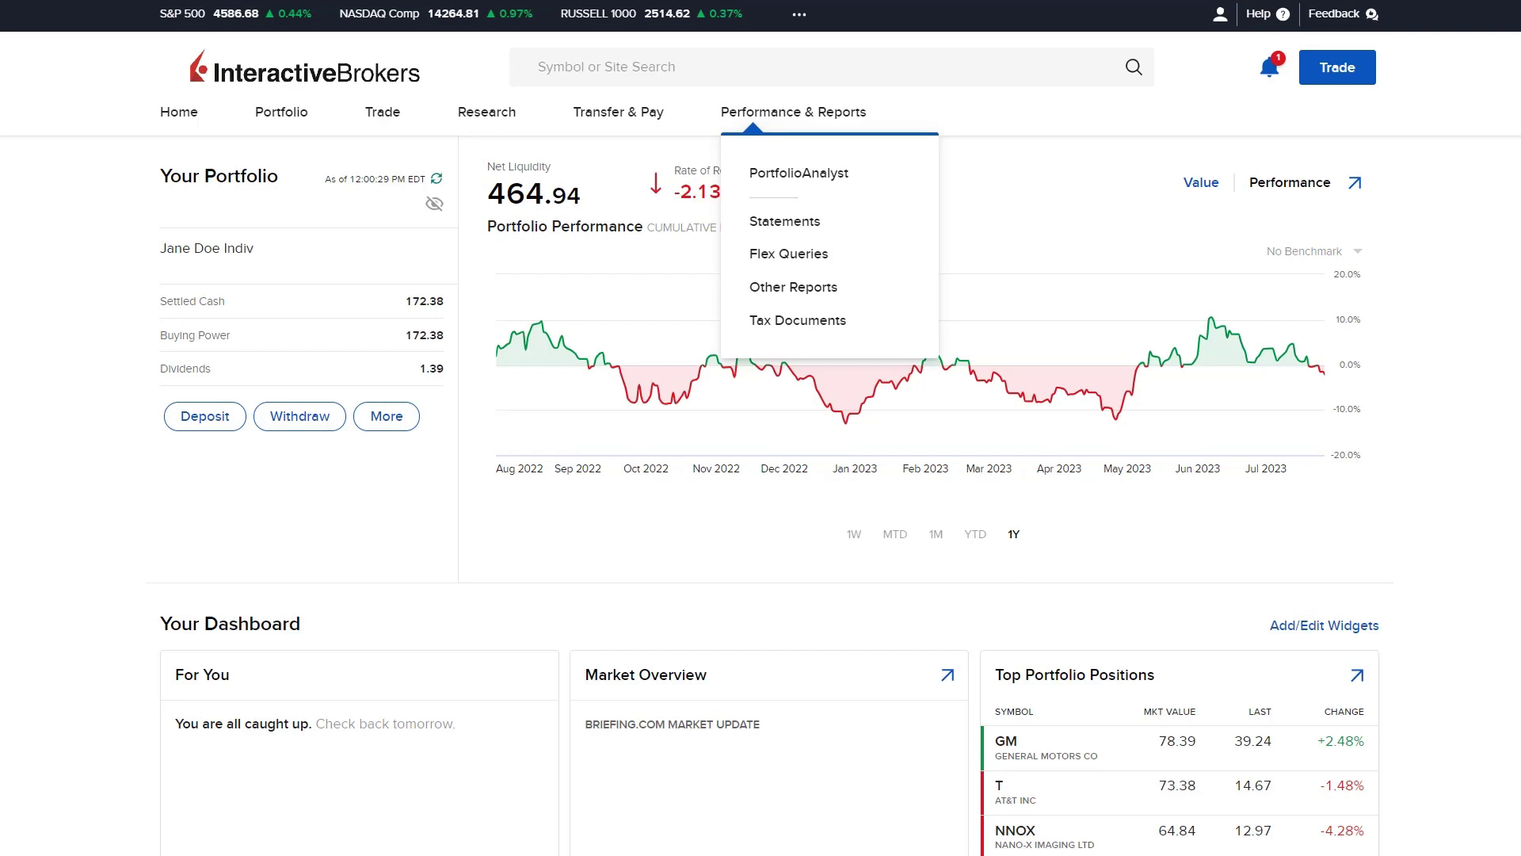
click(785, 221)
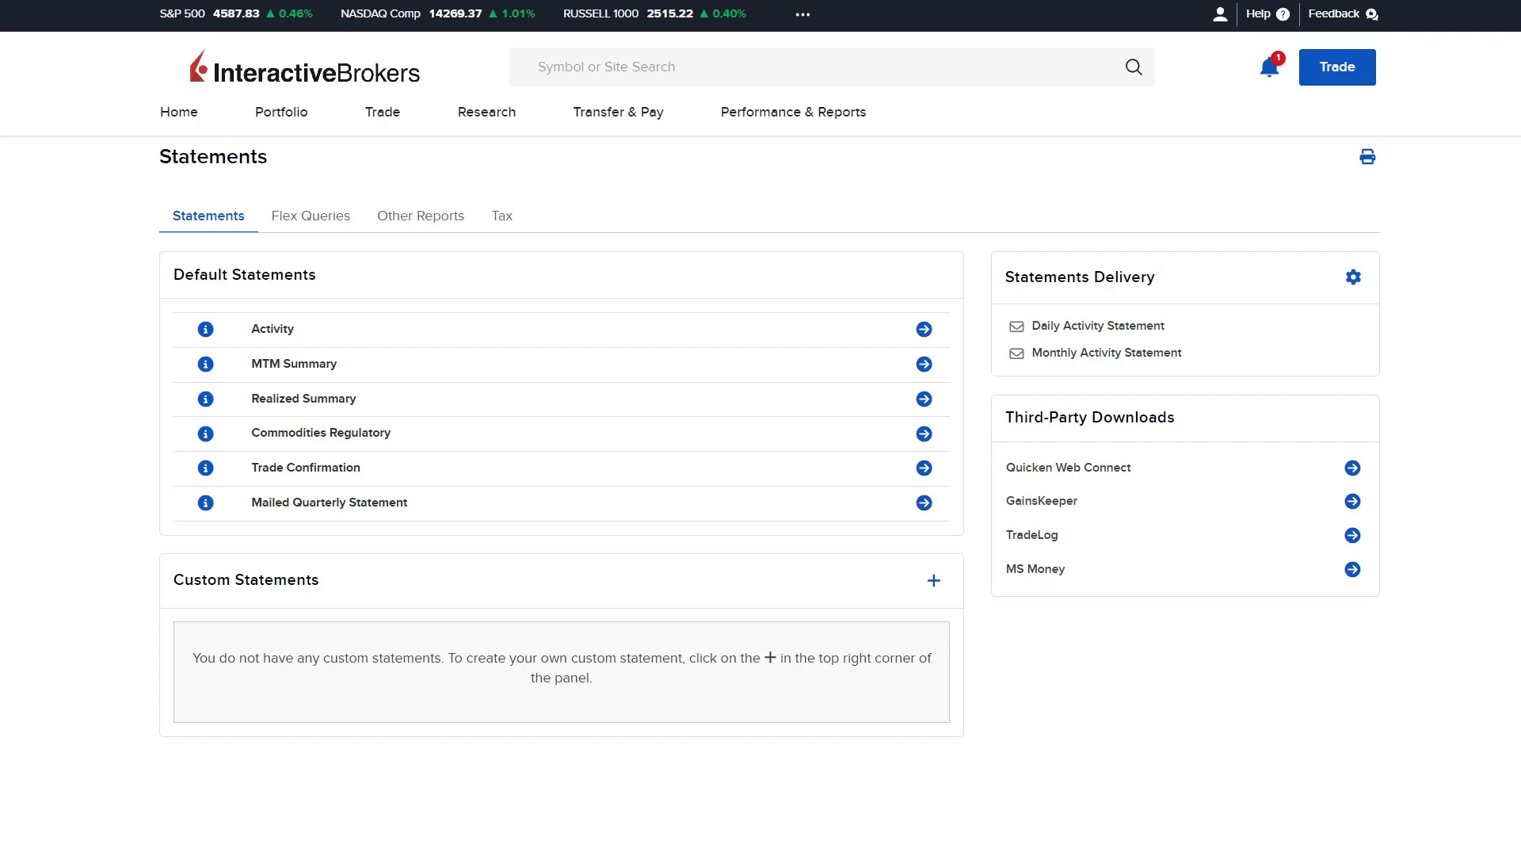
click(925, 331)
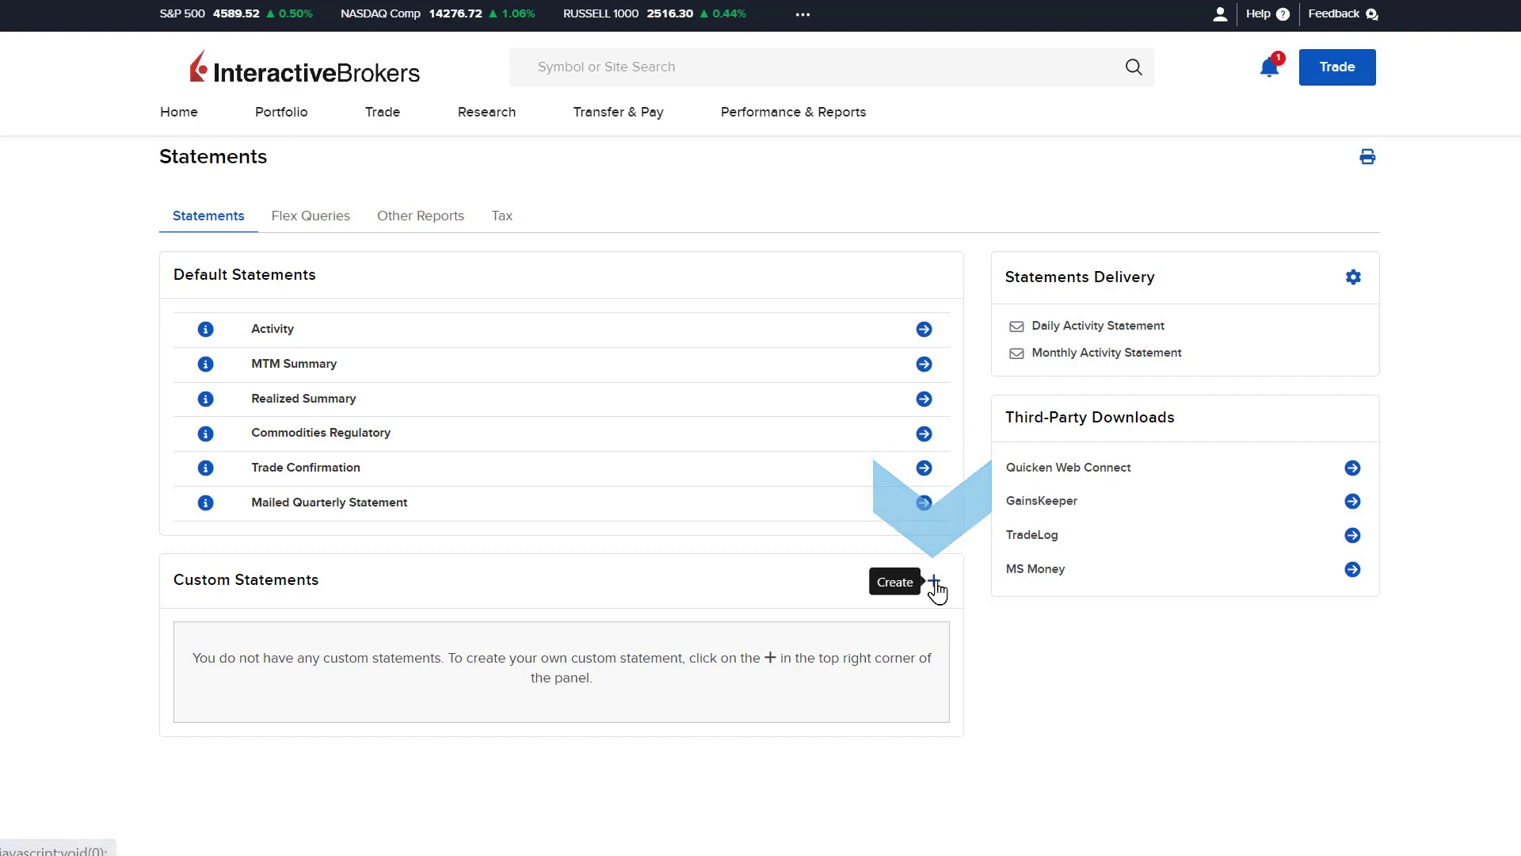
click(935, 583)
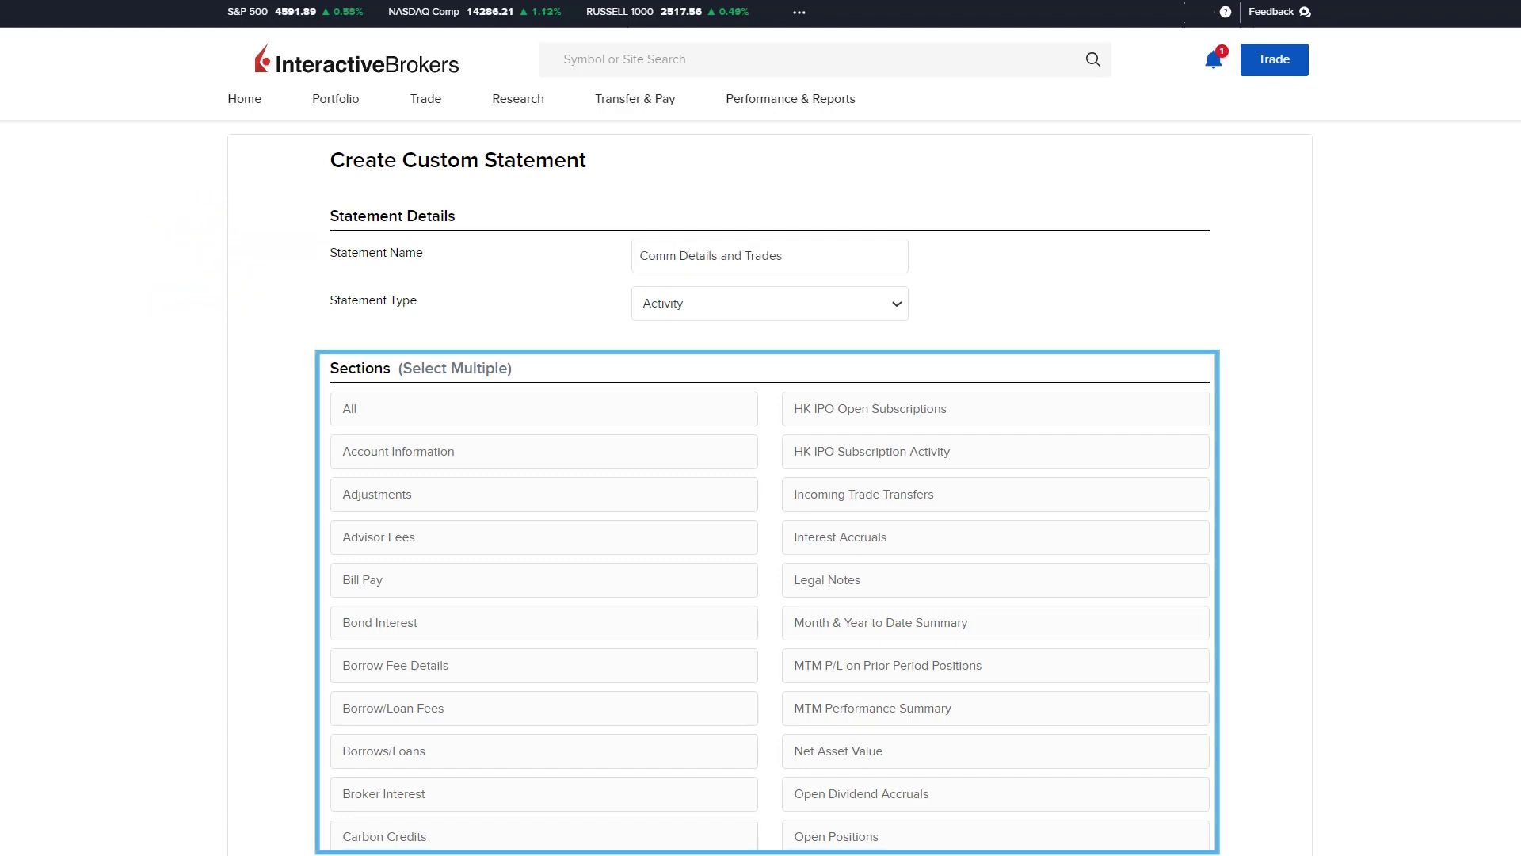
- Select the Commission Details and Trades sections, then review and create the custom statement
click(587, 491)
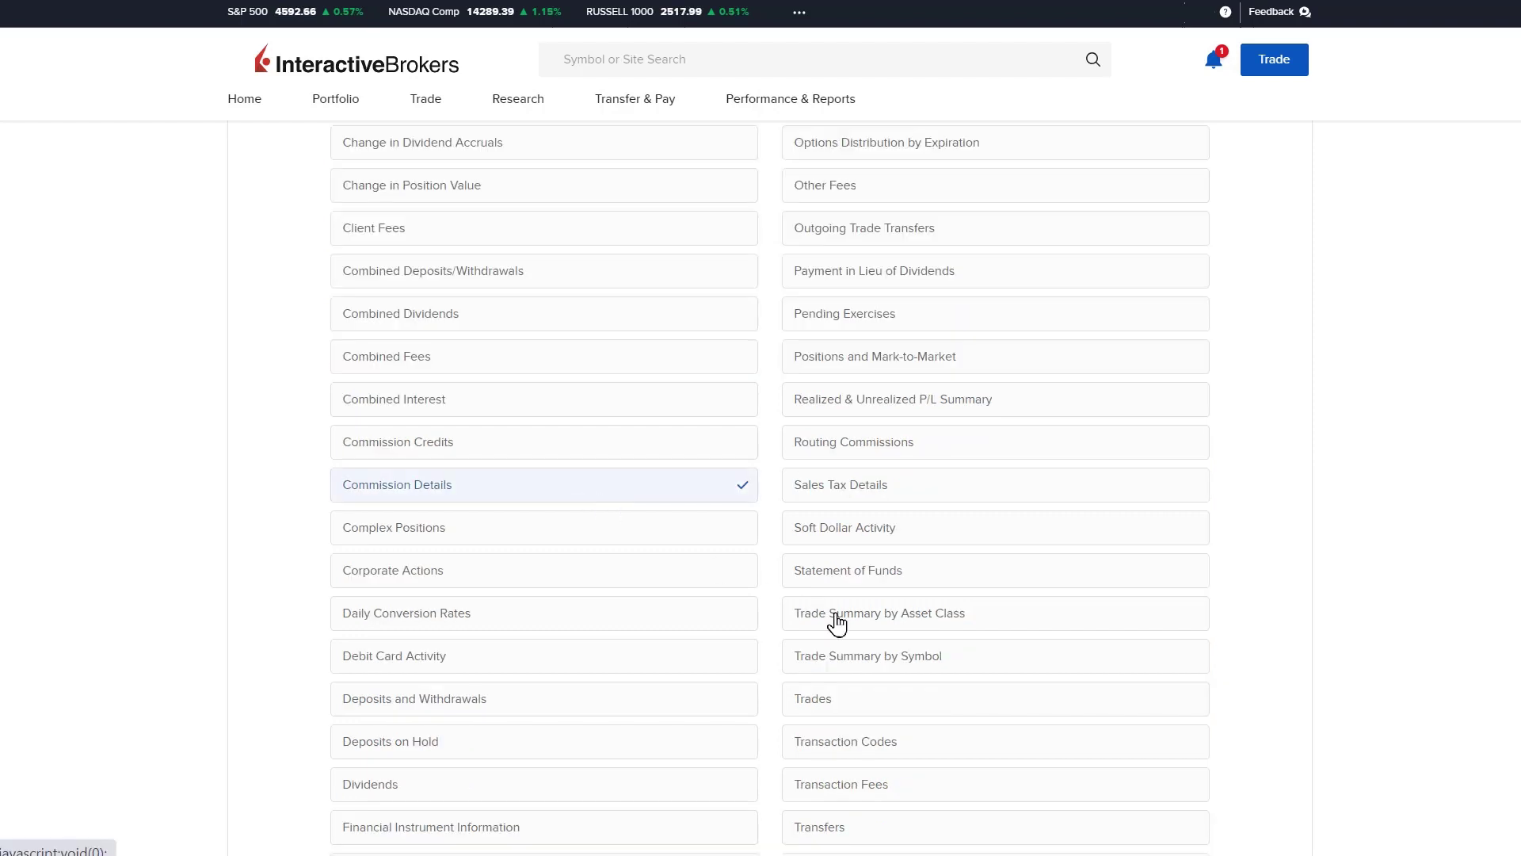
click(913, 698)
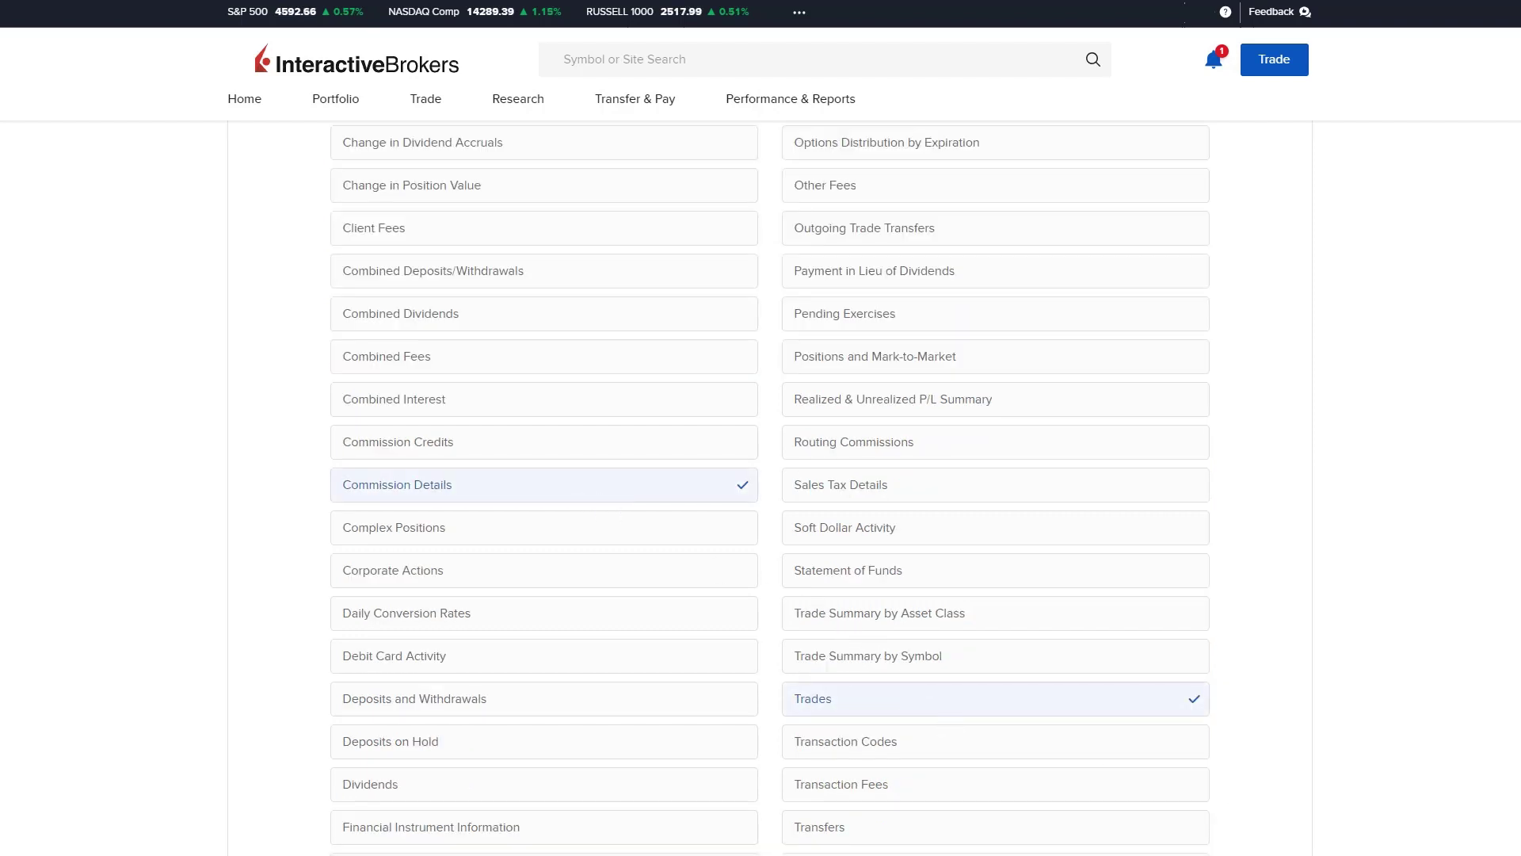
scroll(770, 488, down, 2)
scroll(770, 488, down, 2)
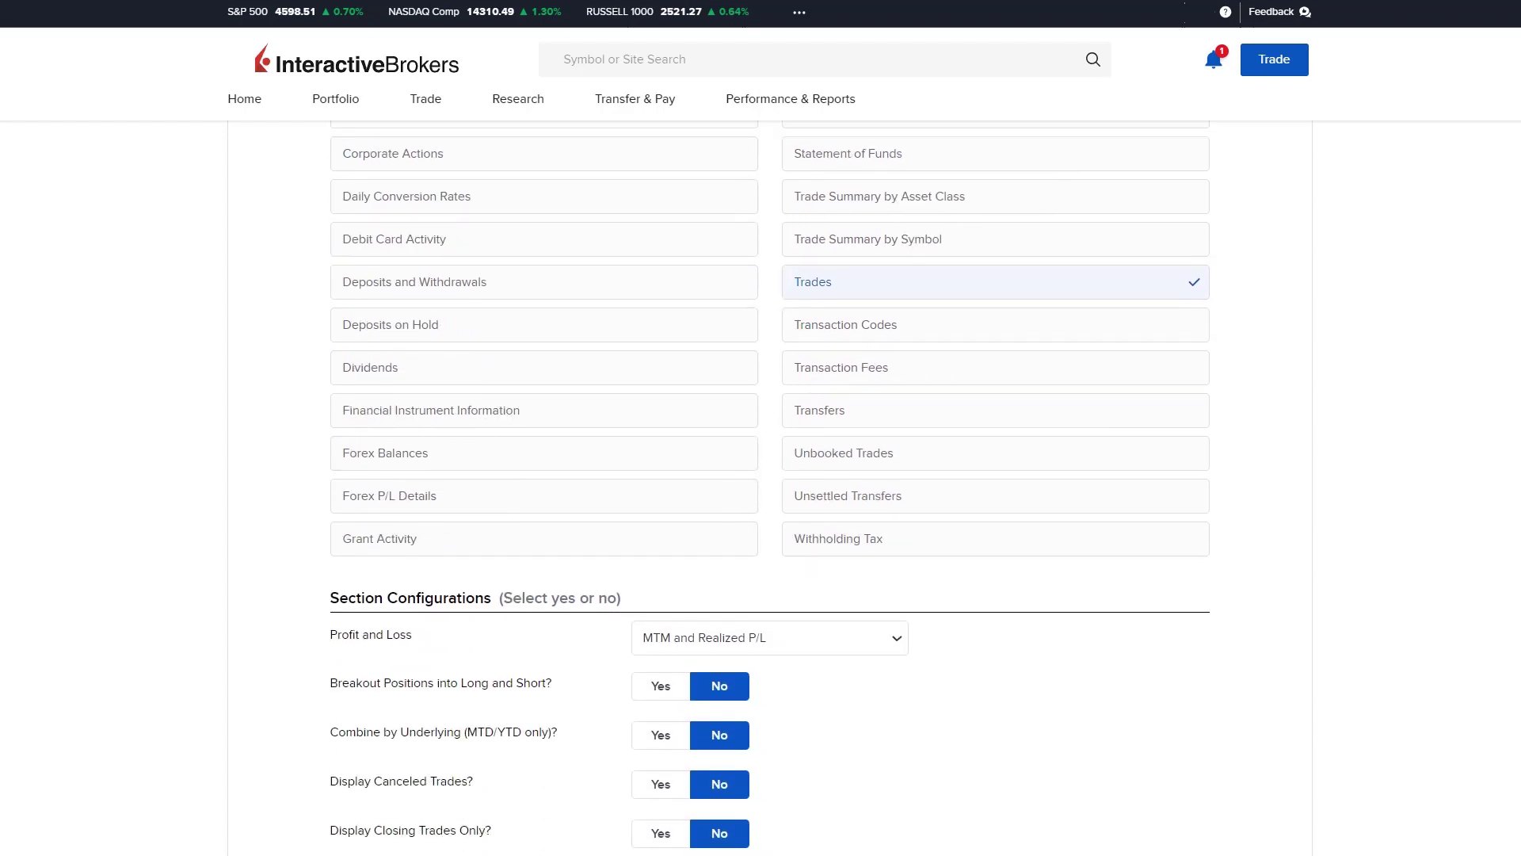
scroll(770, 487, down, 5)
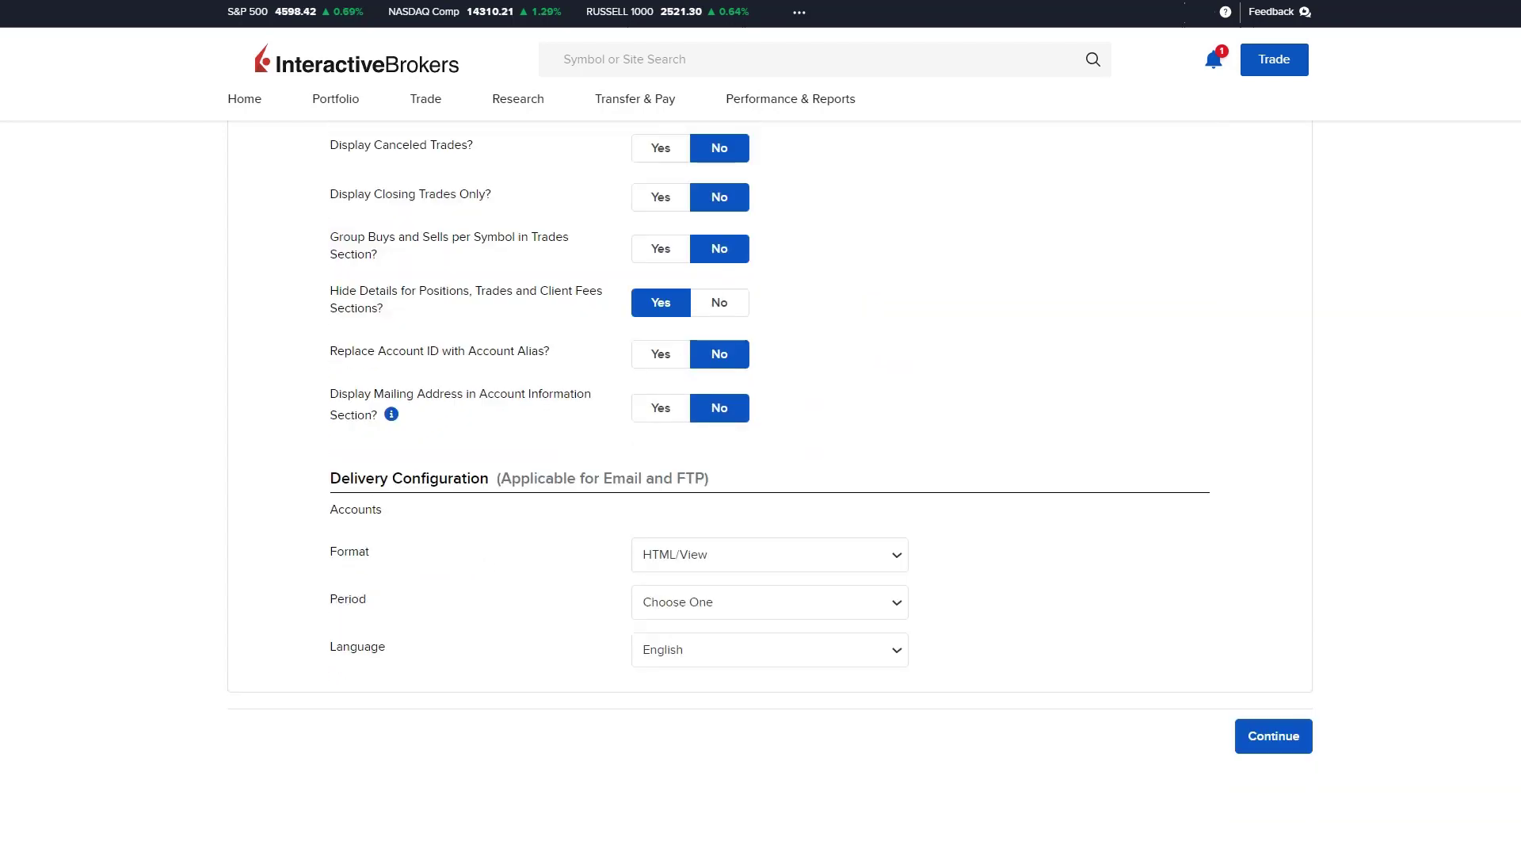
click(1273, 735)
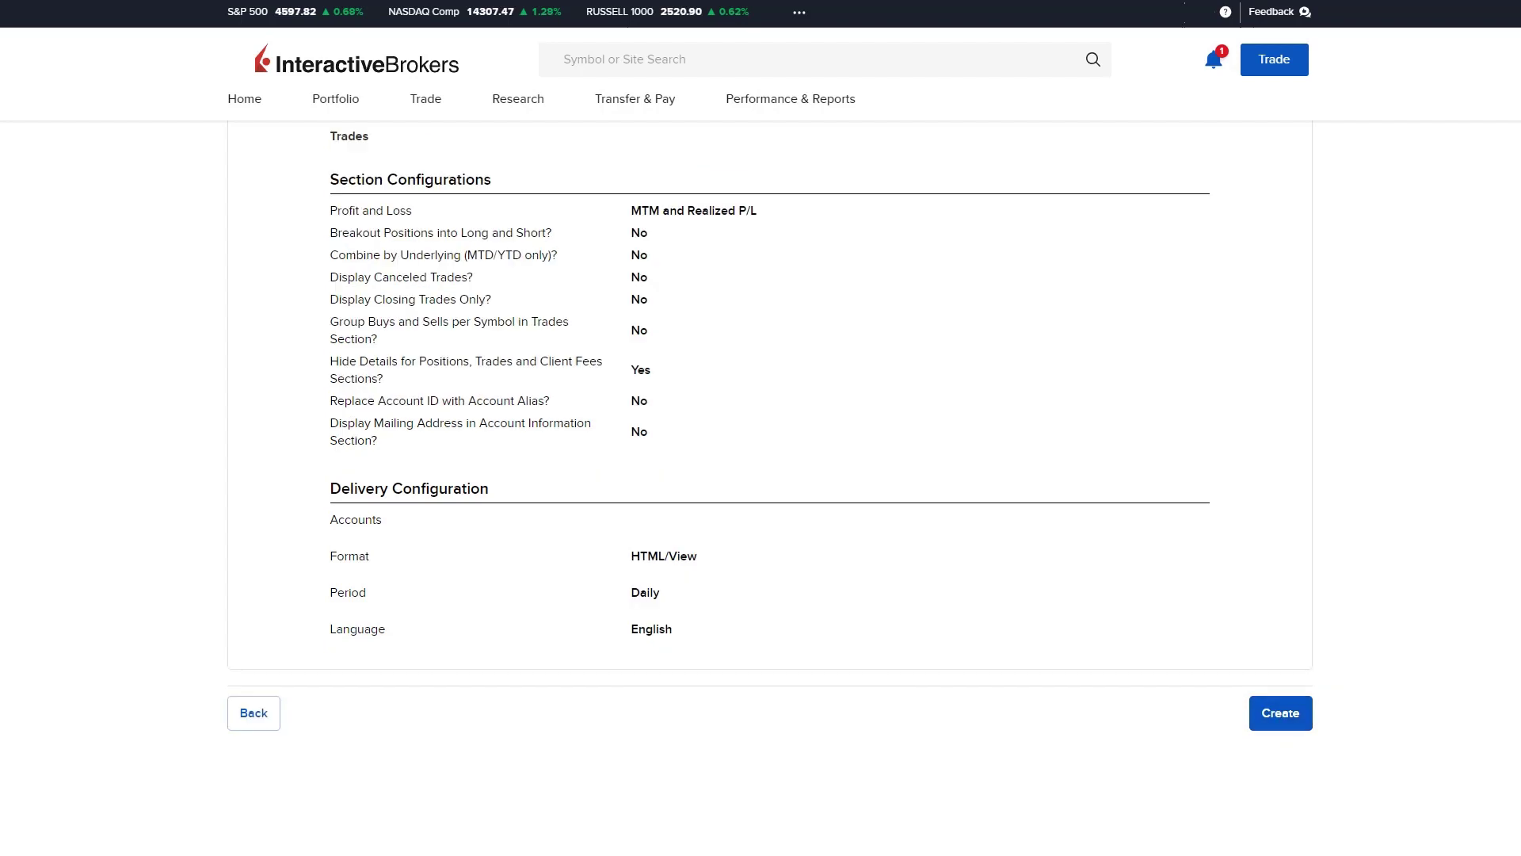
click(1292, 717)
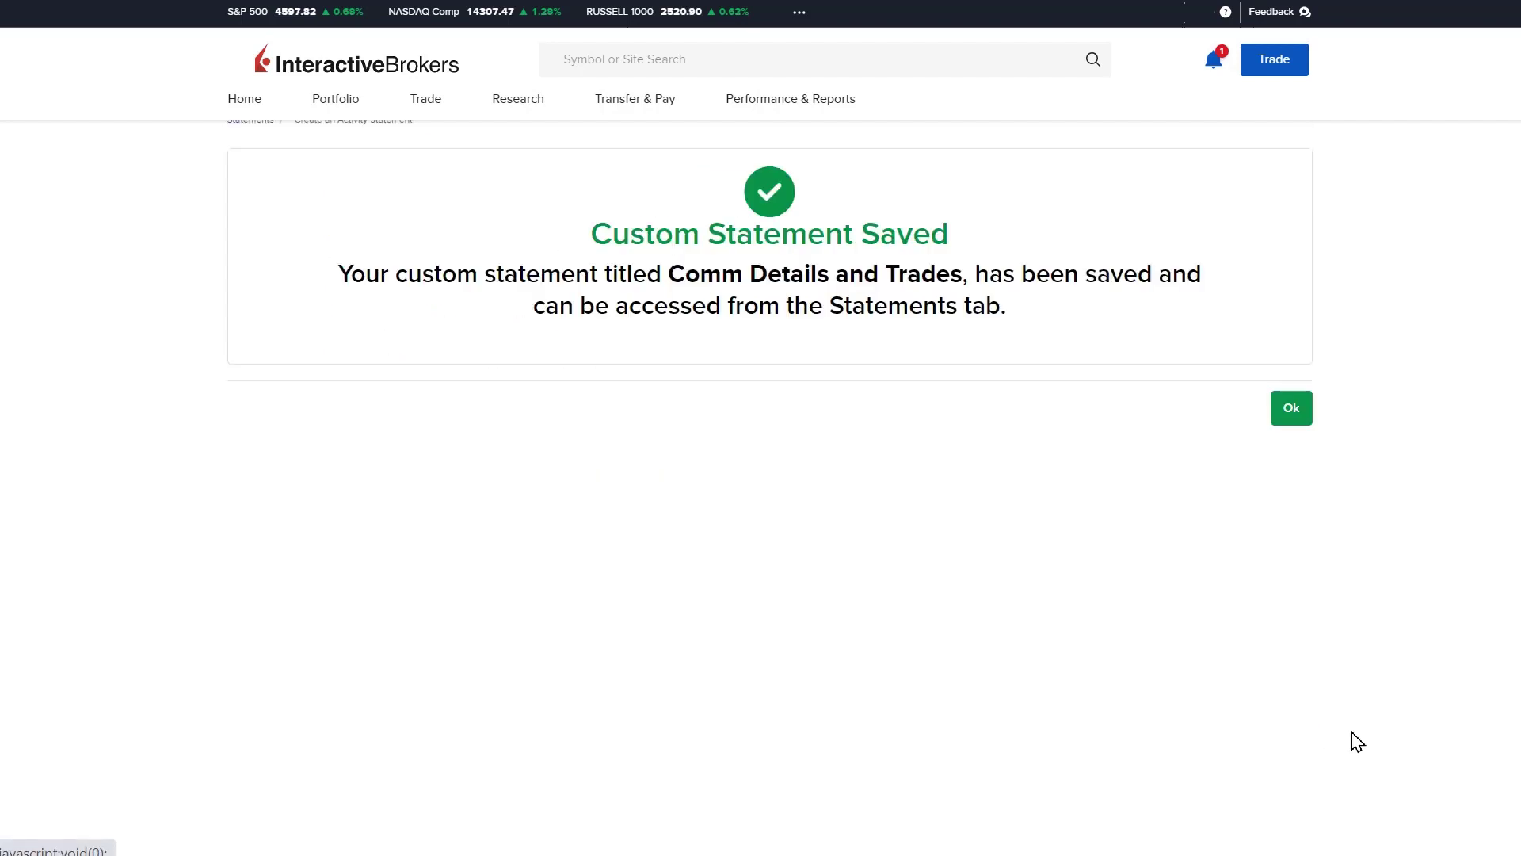
- Acknowledge the saved-statement confirmation to return to the Statements page
click(1291, 408)
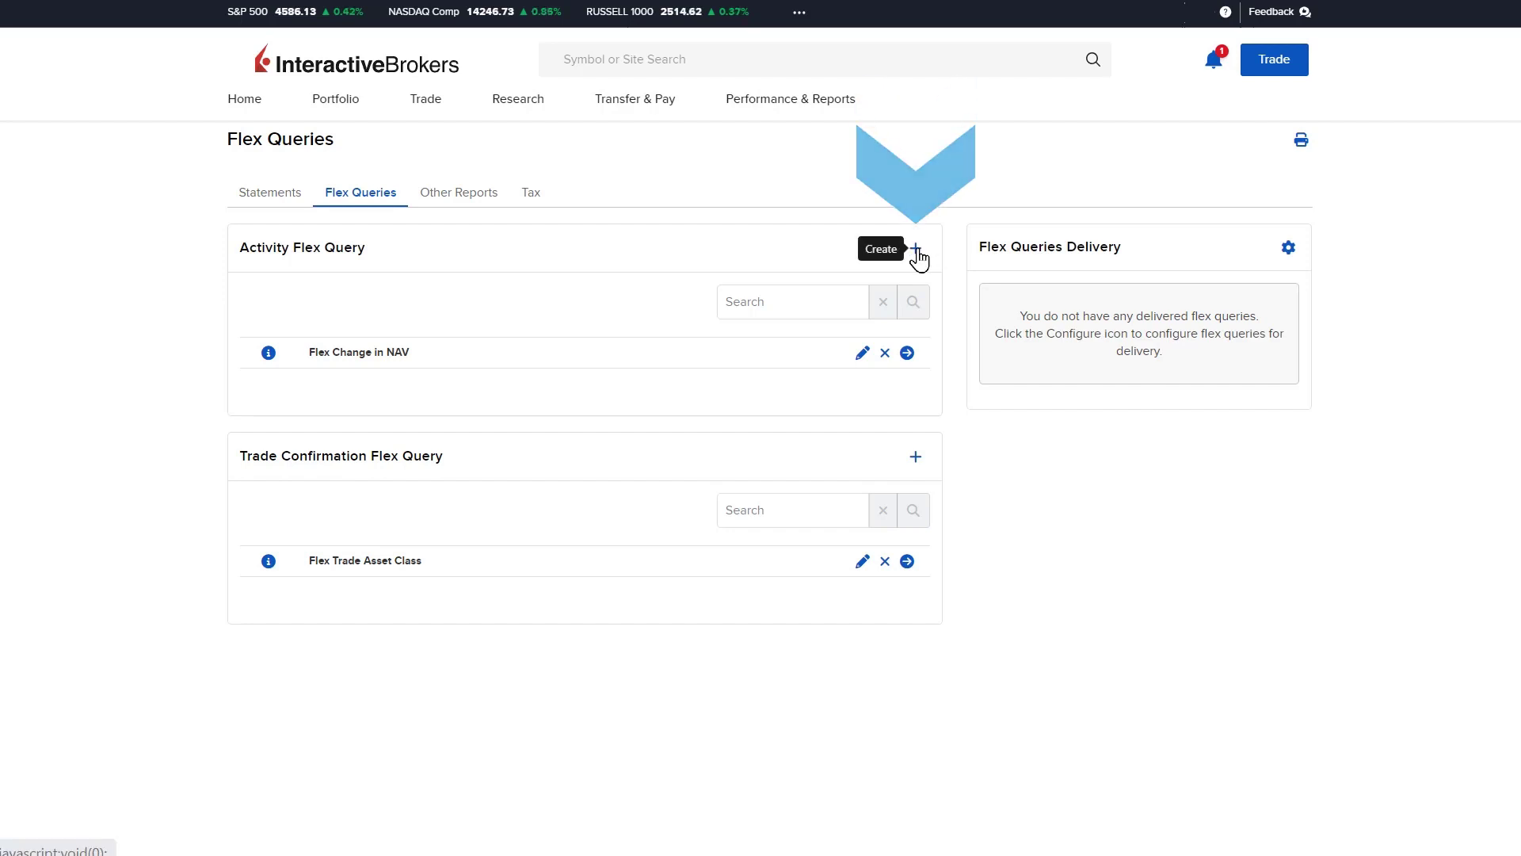
- Start an activity flex query with Open Positions fields Security ID (first), Symbol, Description, Asset Class
click(915, 250)
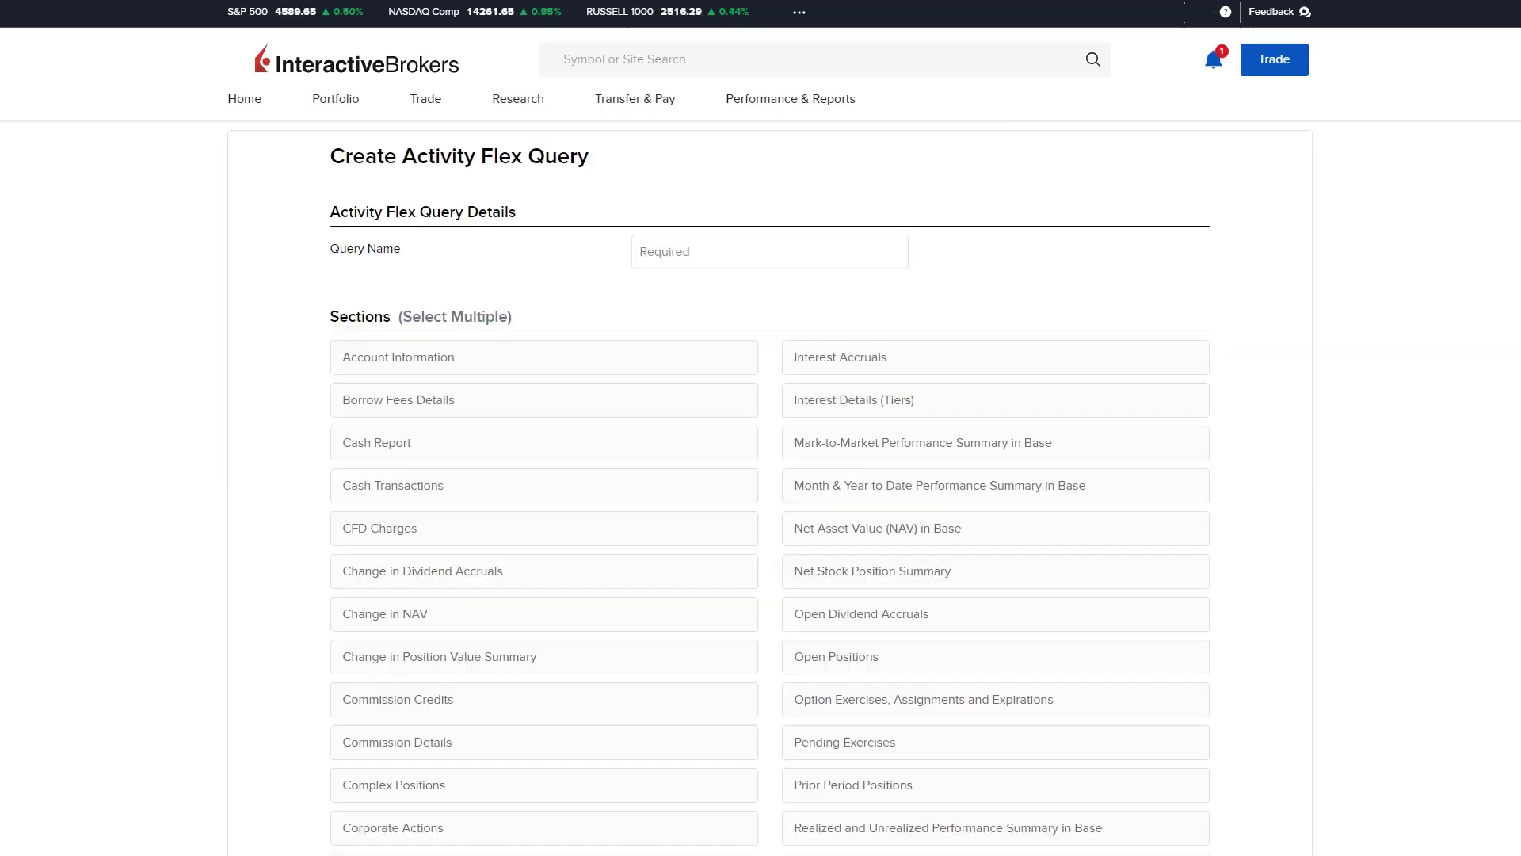
text(Flex Open Positions)
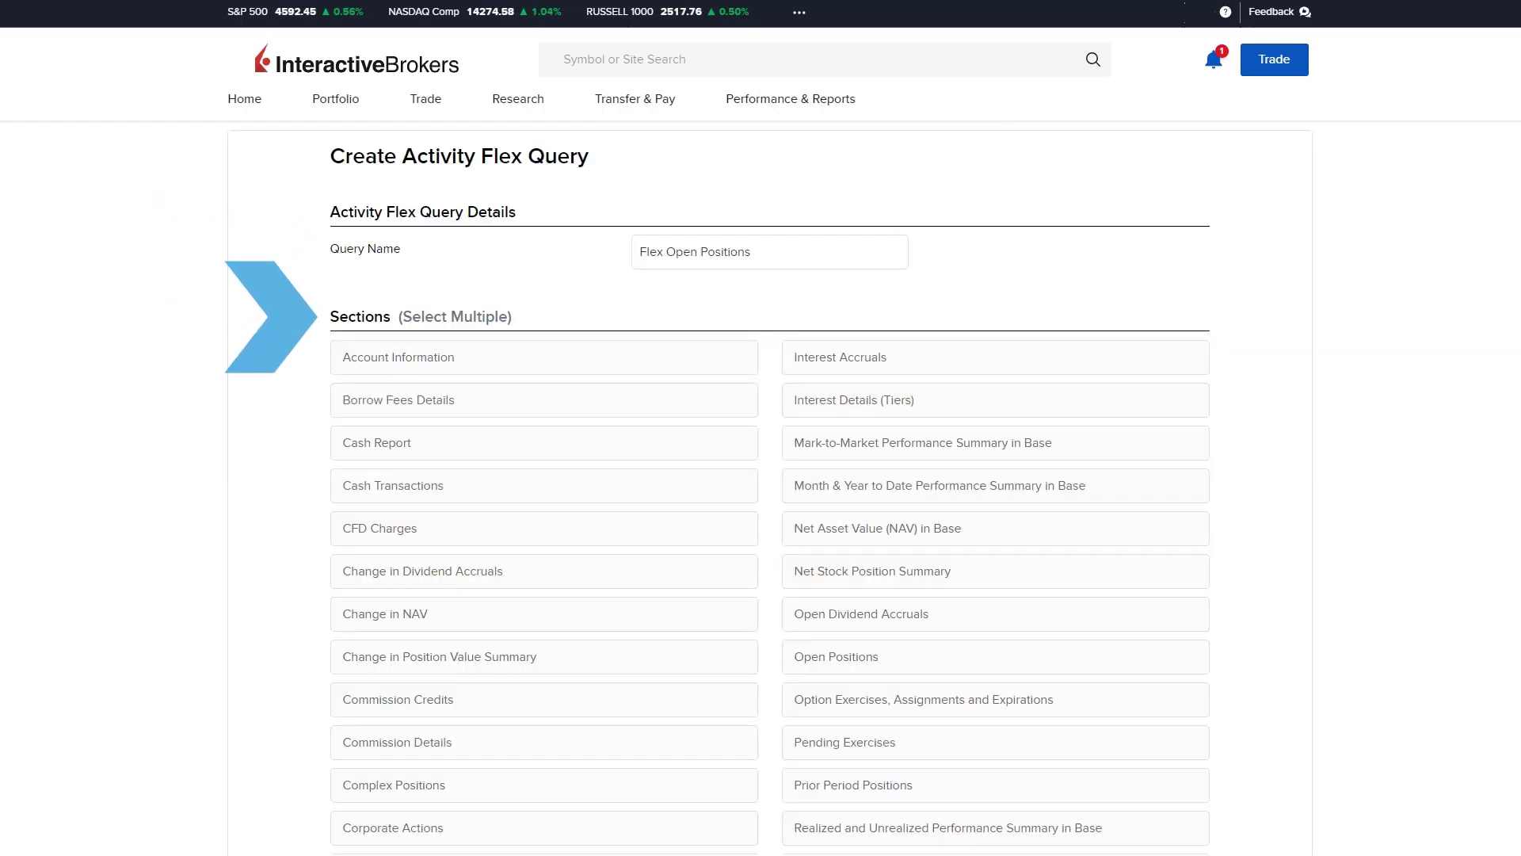
click(1024, 663)
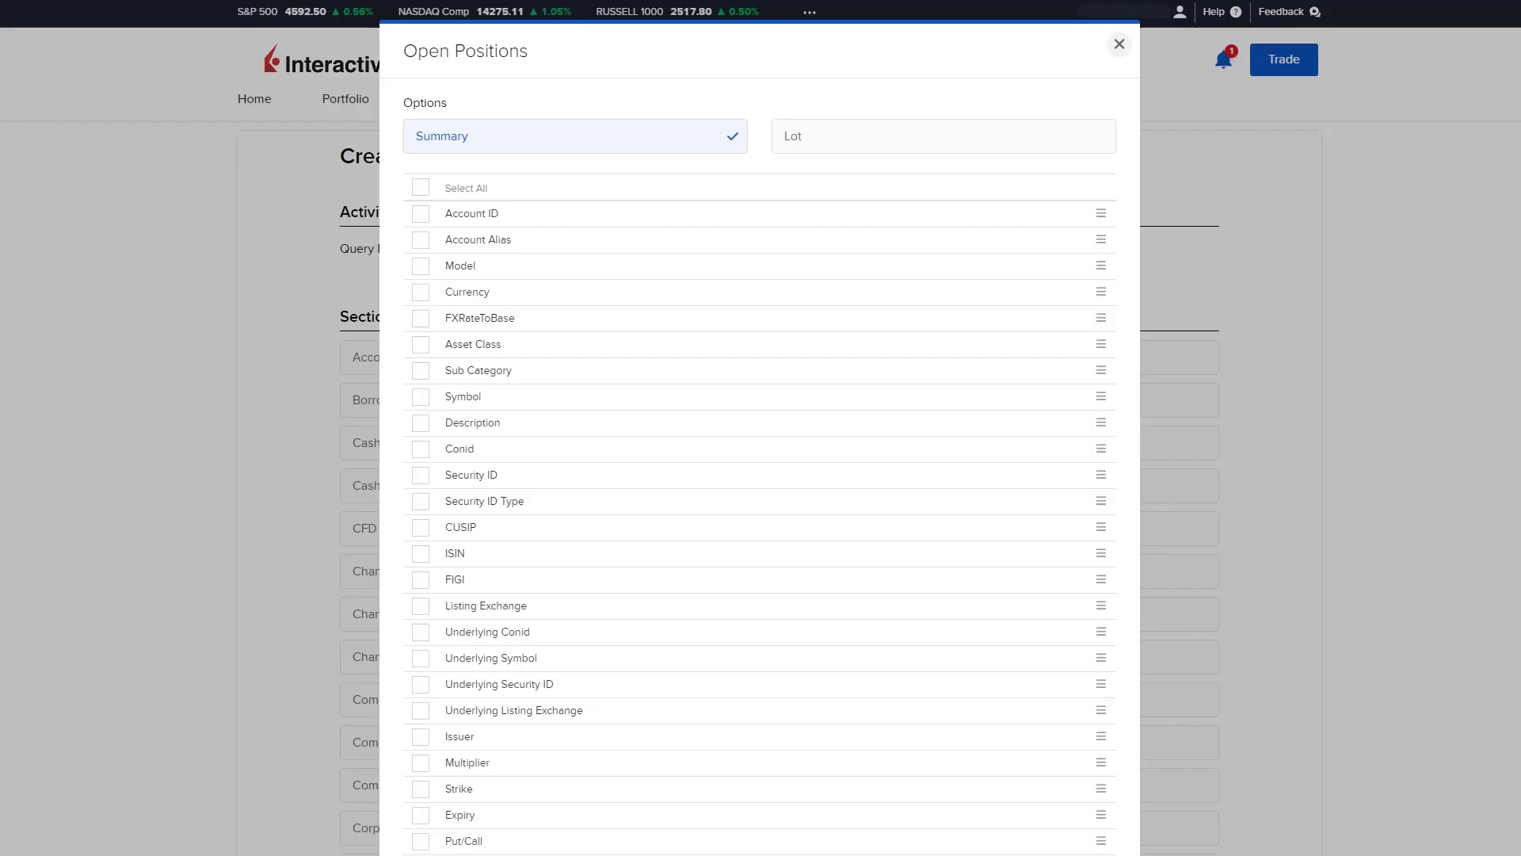
click(421, 396)
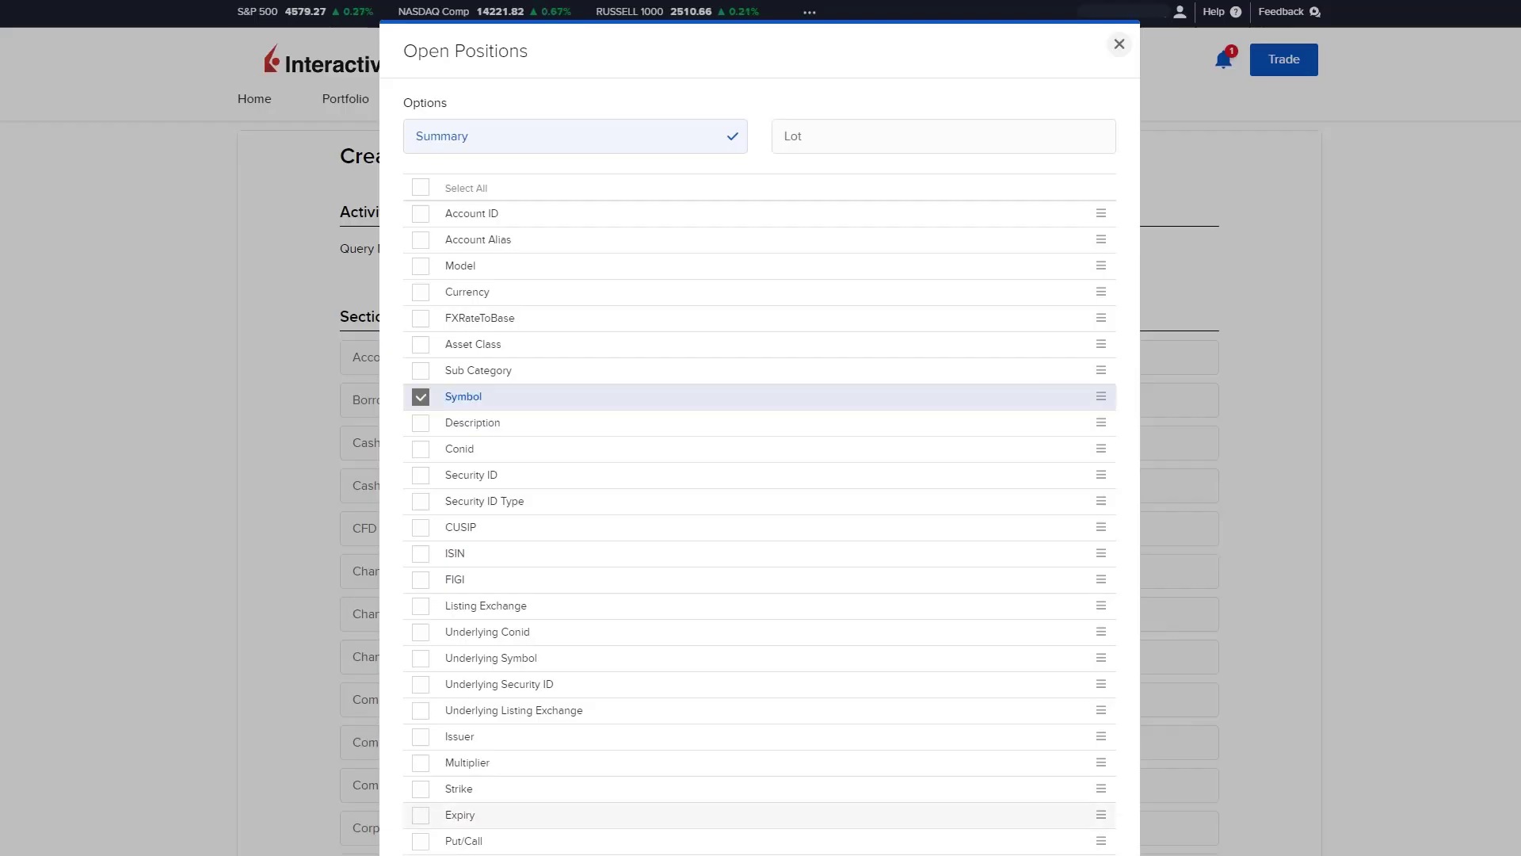
click(421, 421)
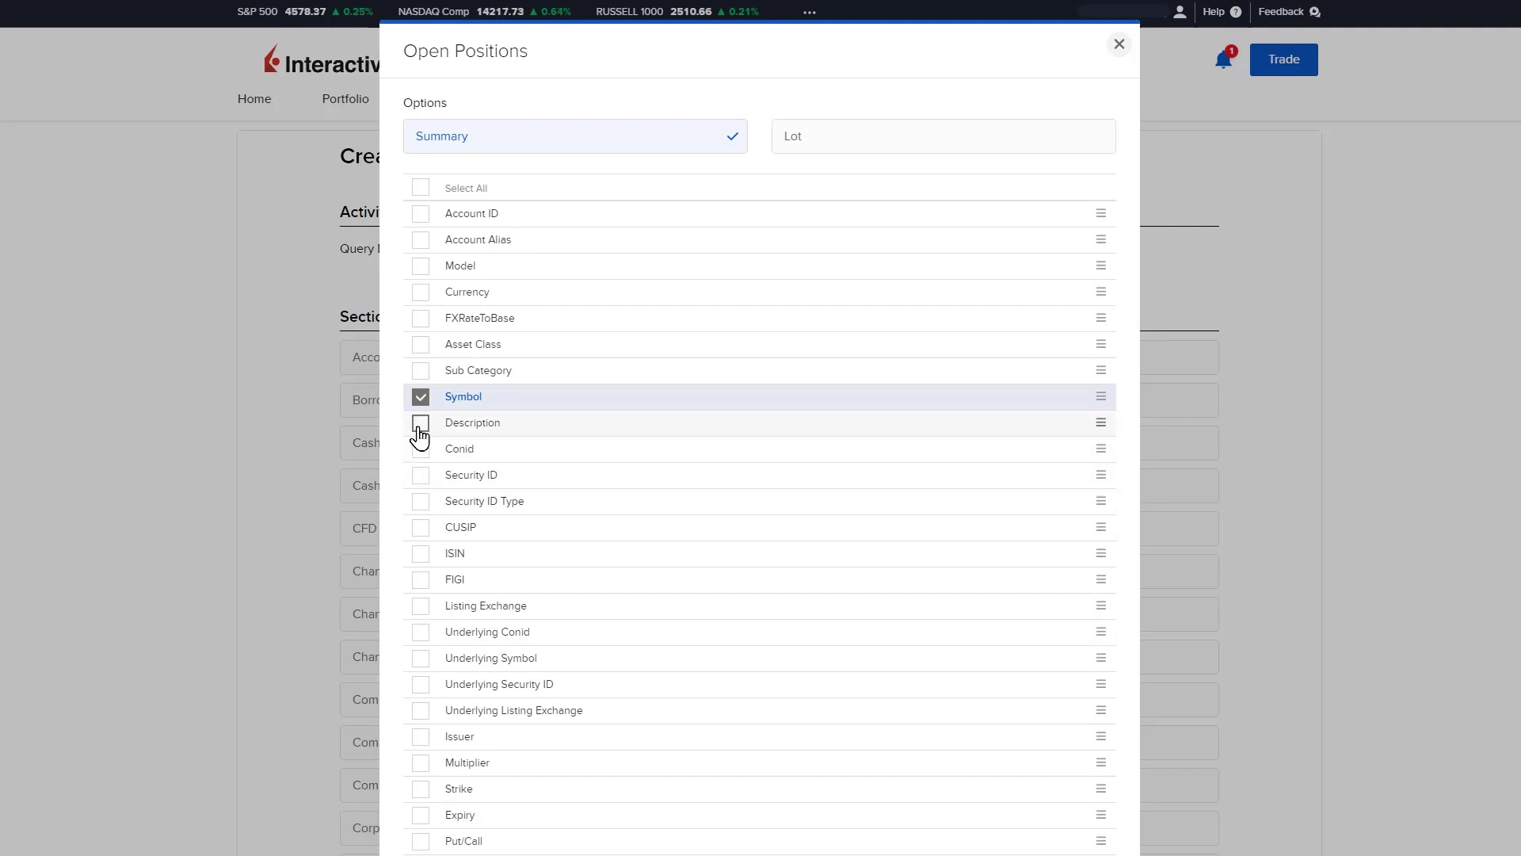
click(421, 343)
mouse_move(761, 397)
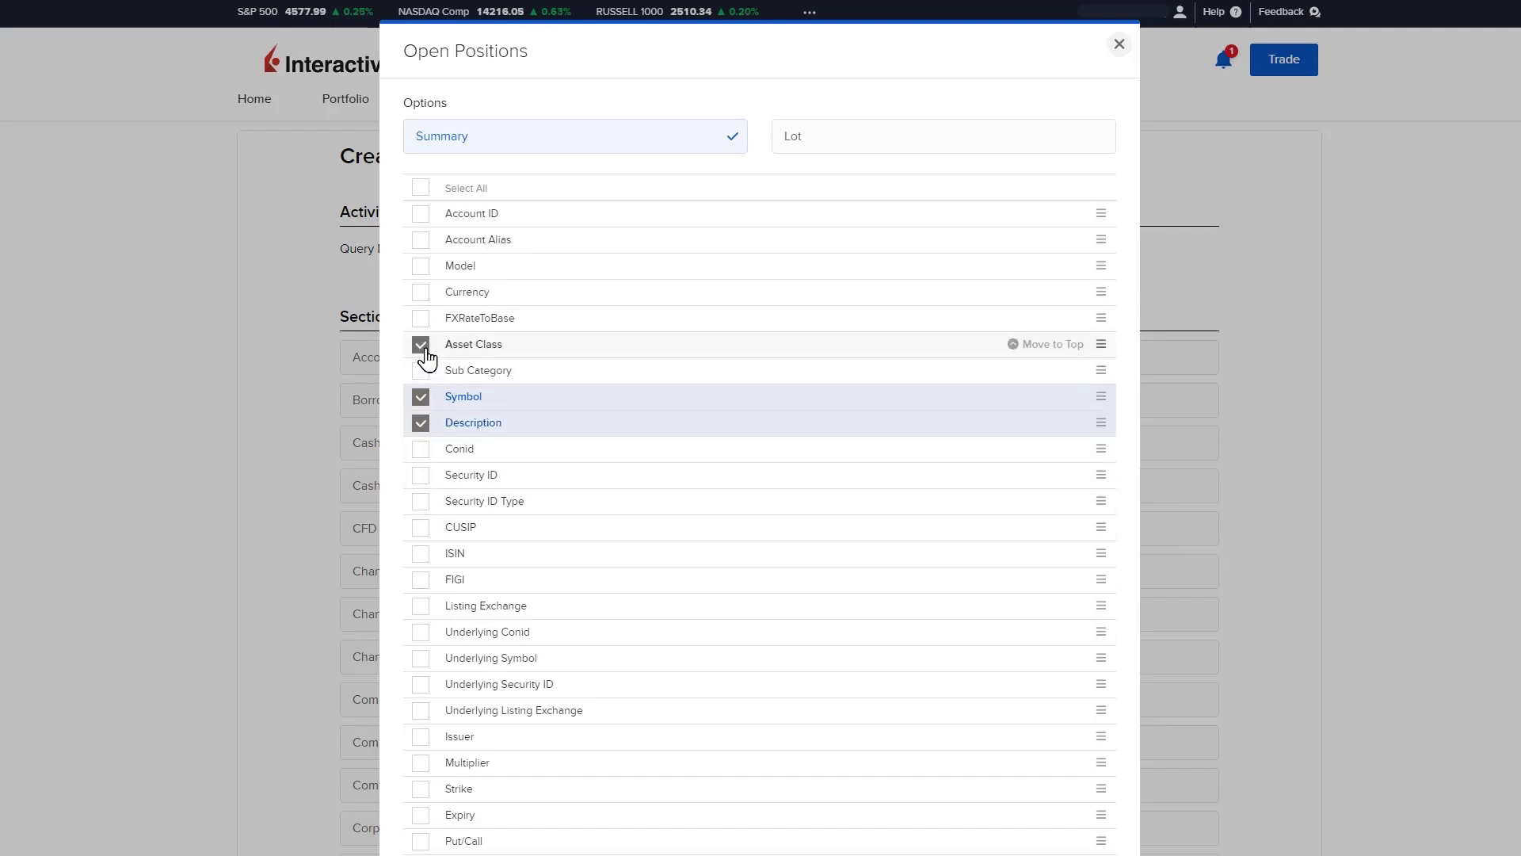
click(422, 478)
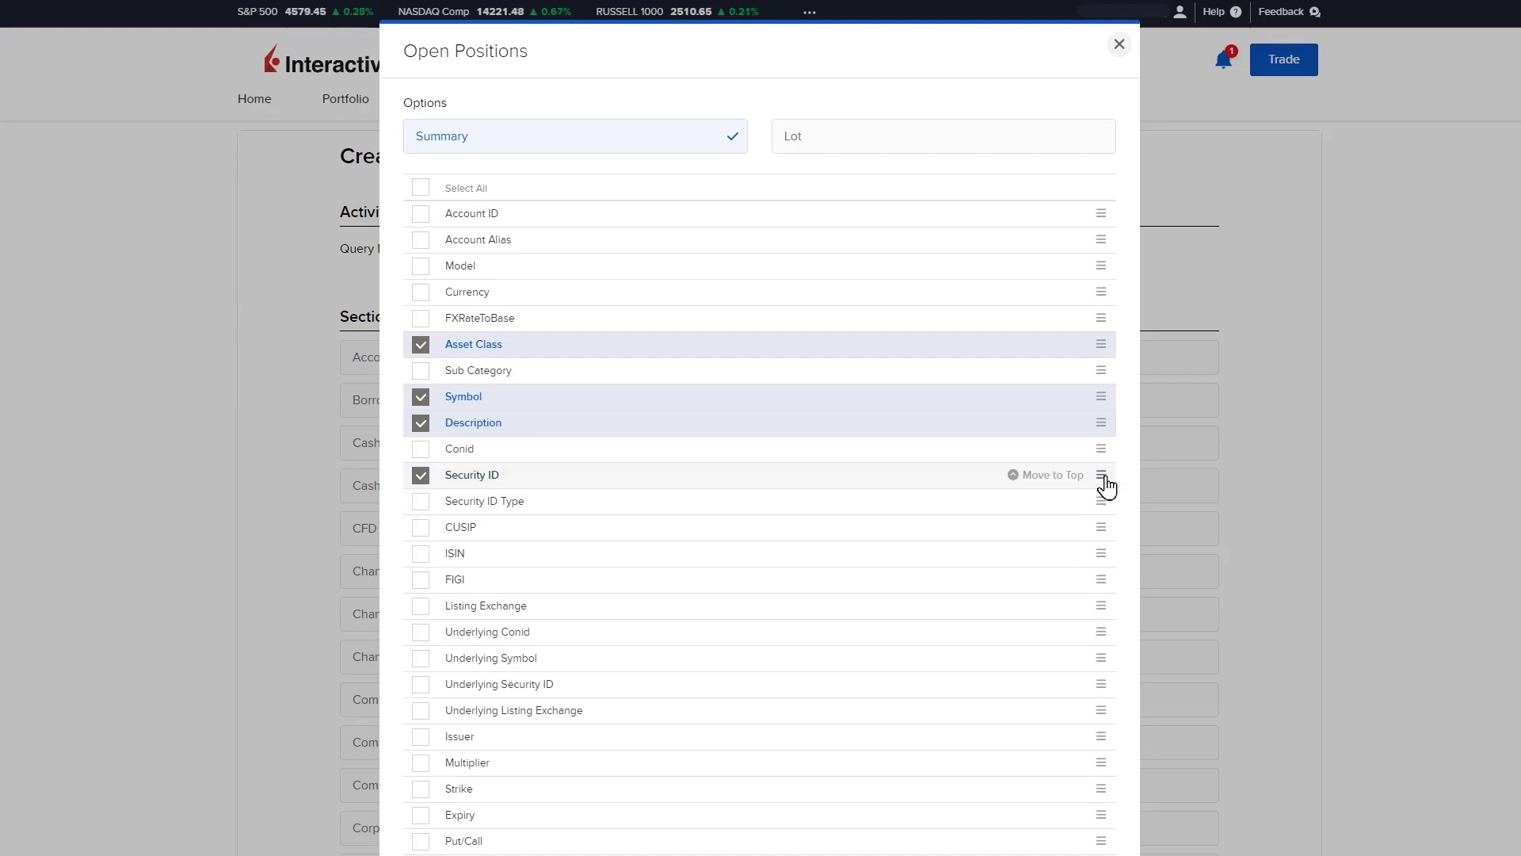
drag(1100, 475, 1104, 337)
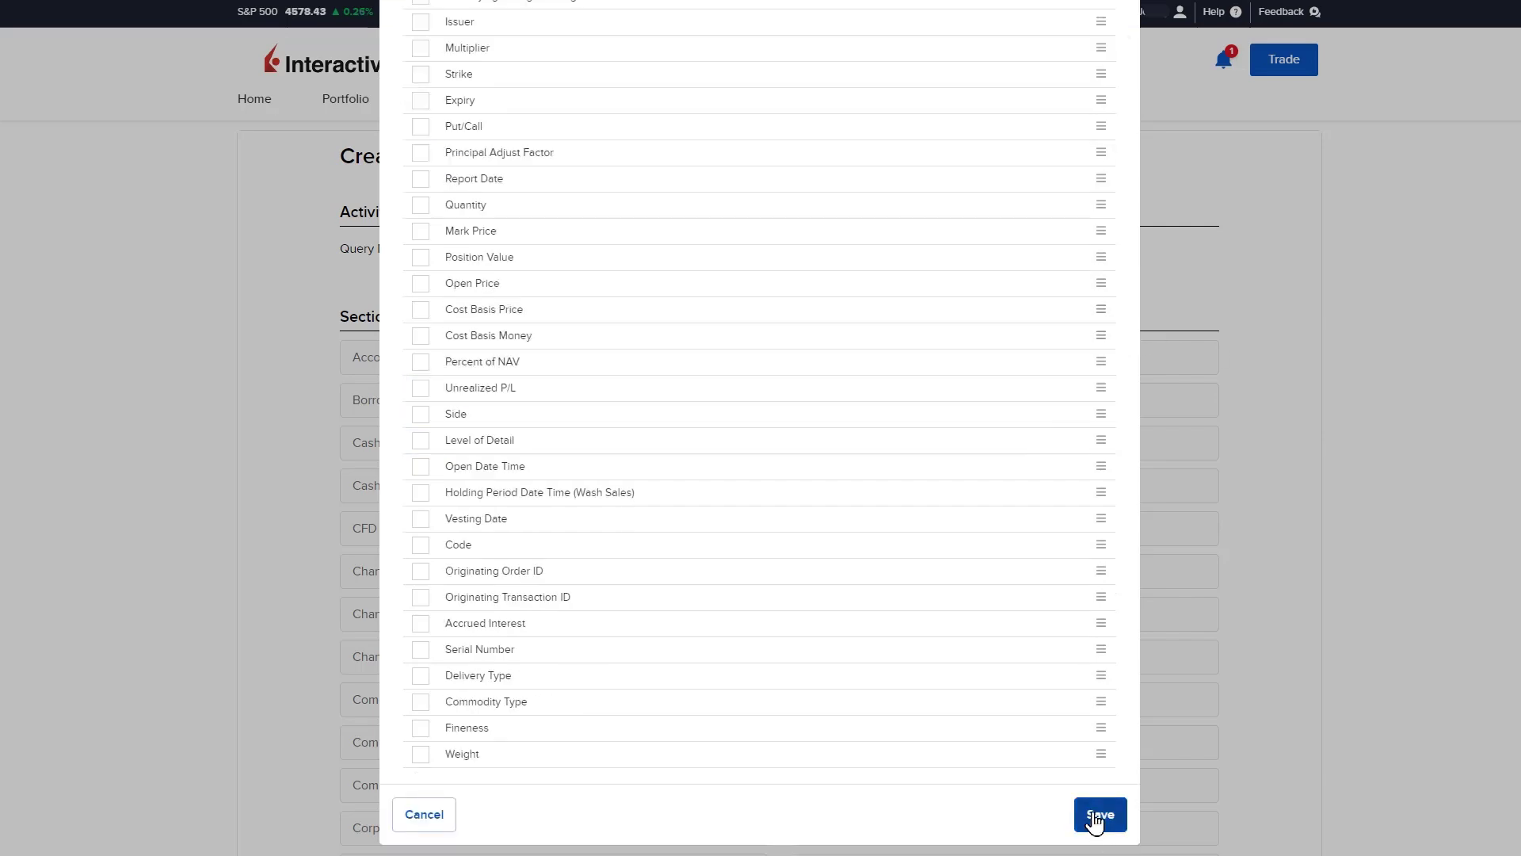
- Save the fields, create the Flex Open Positions query and view its delivery settings
click(1099, 812)
scroll(760, 477, down, 15)
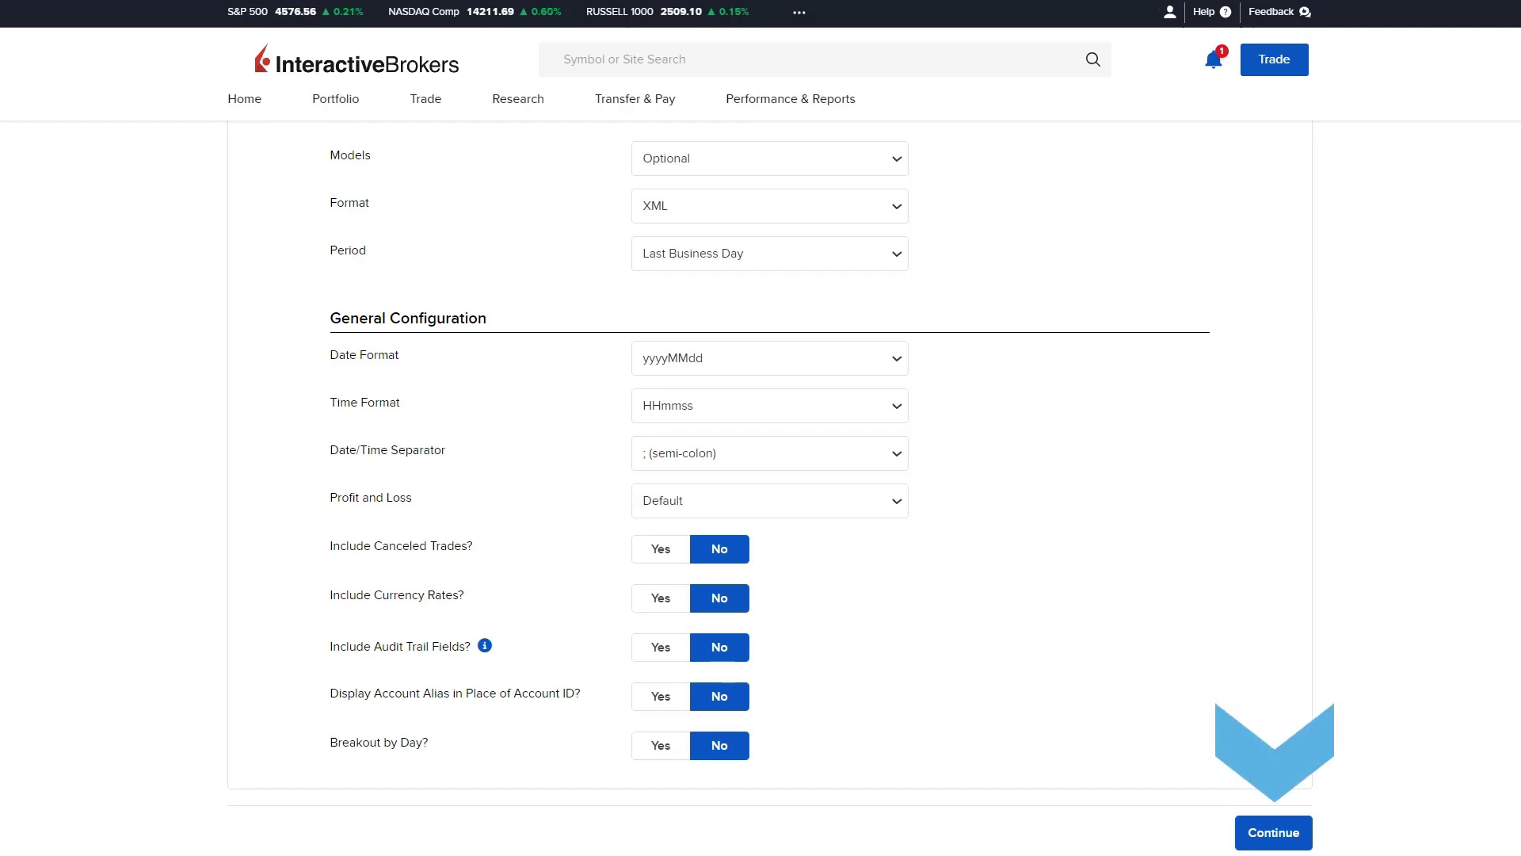
click(1292, 832)
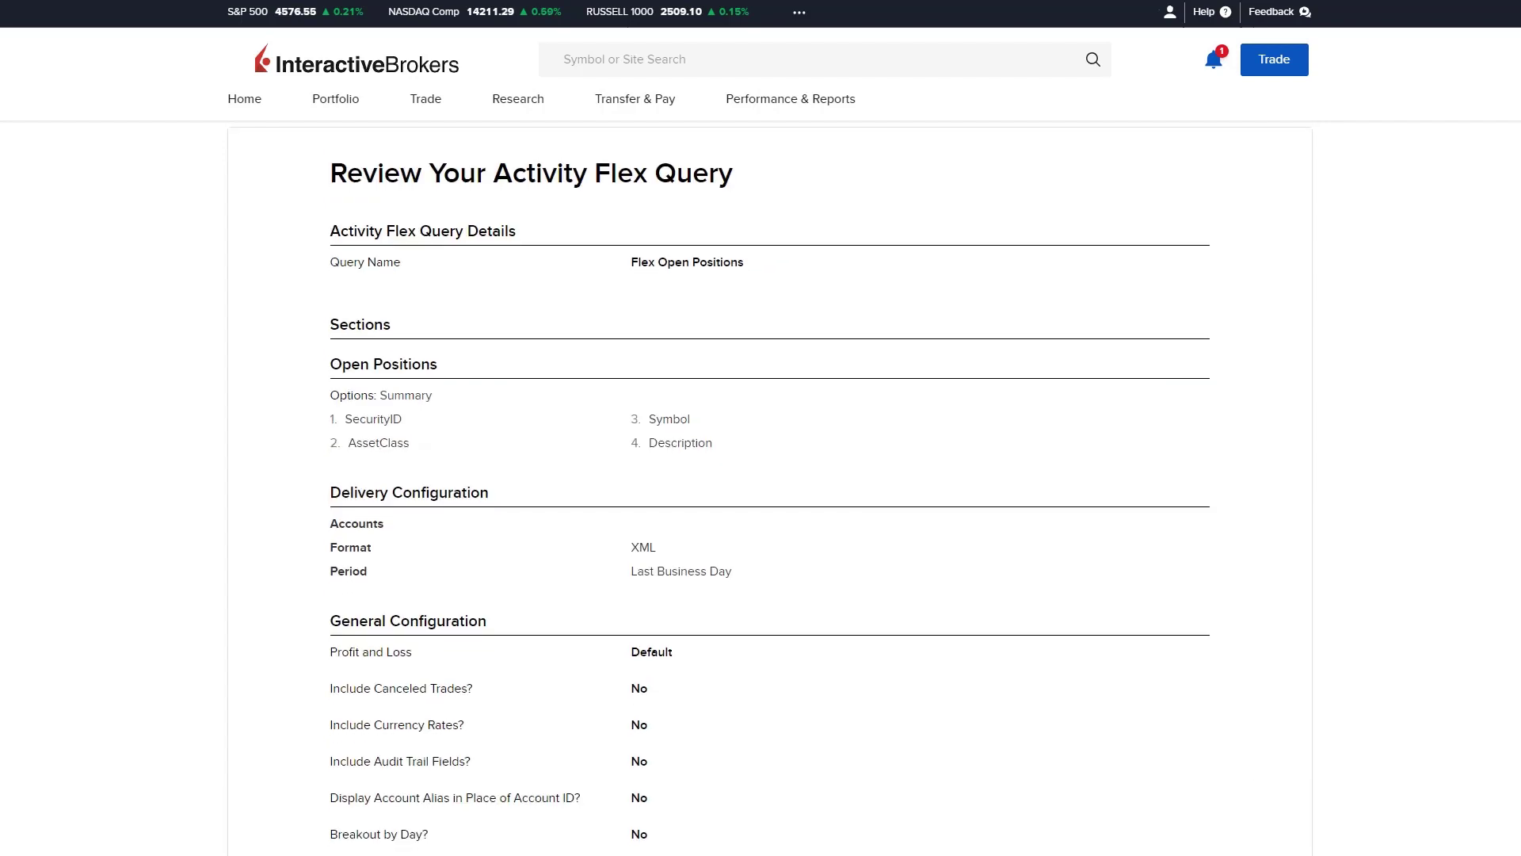
scroll(1293, 749, down, 5)
click(1293, 743)
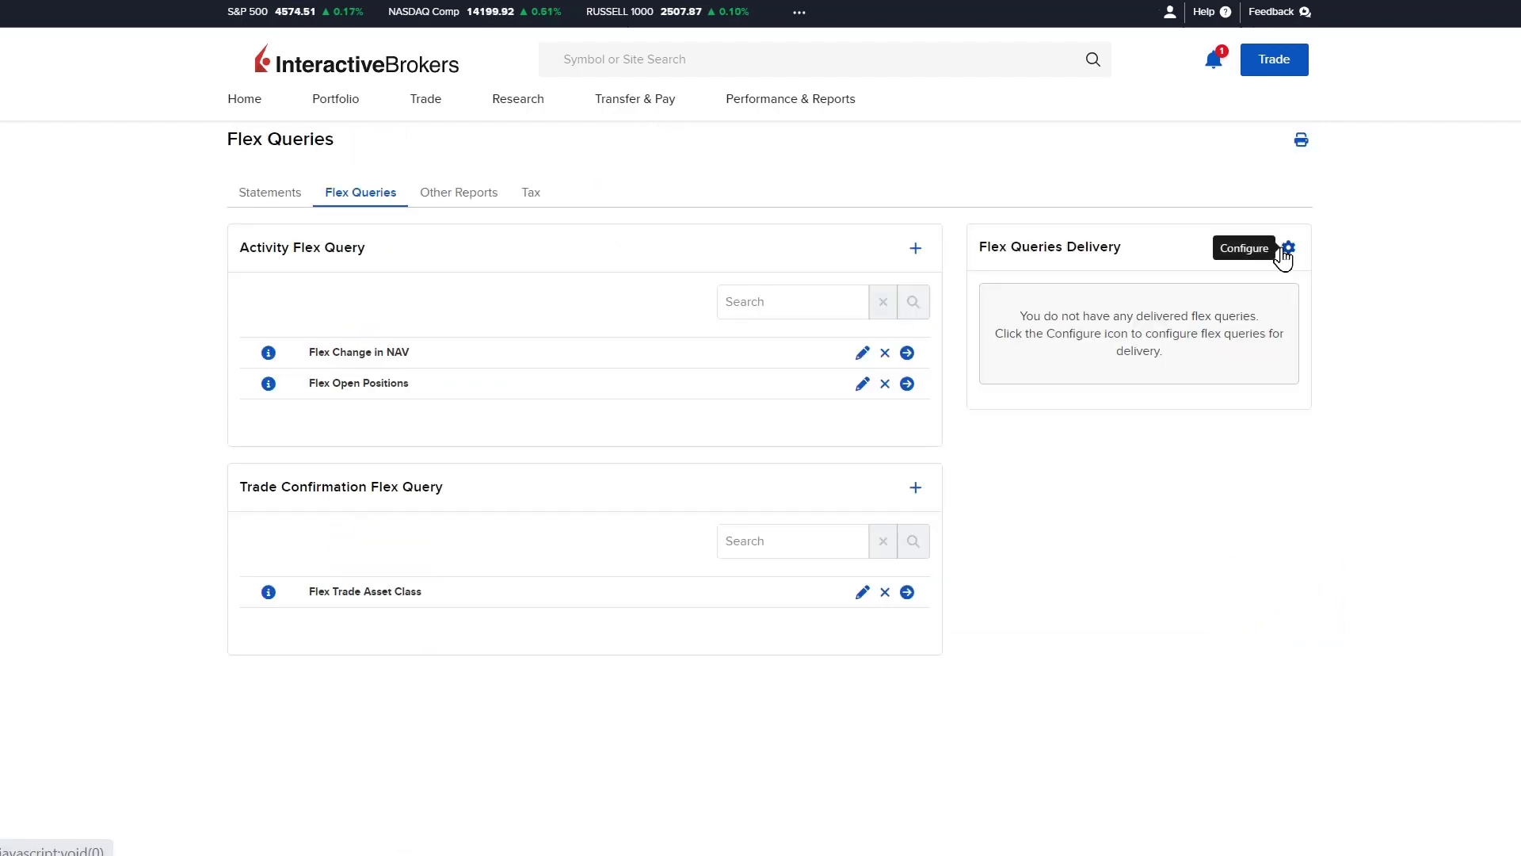
click(1289, 251)
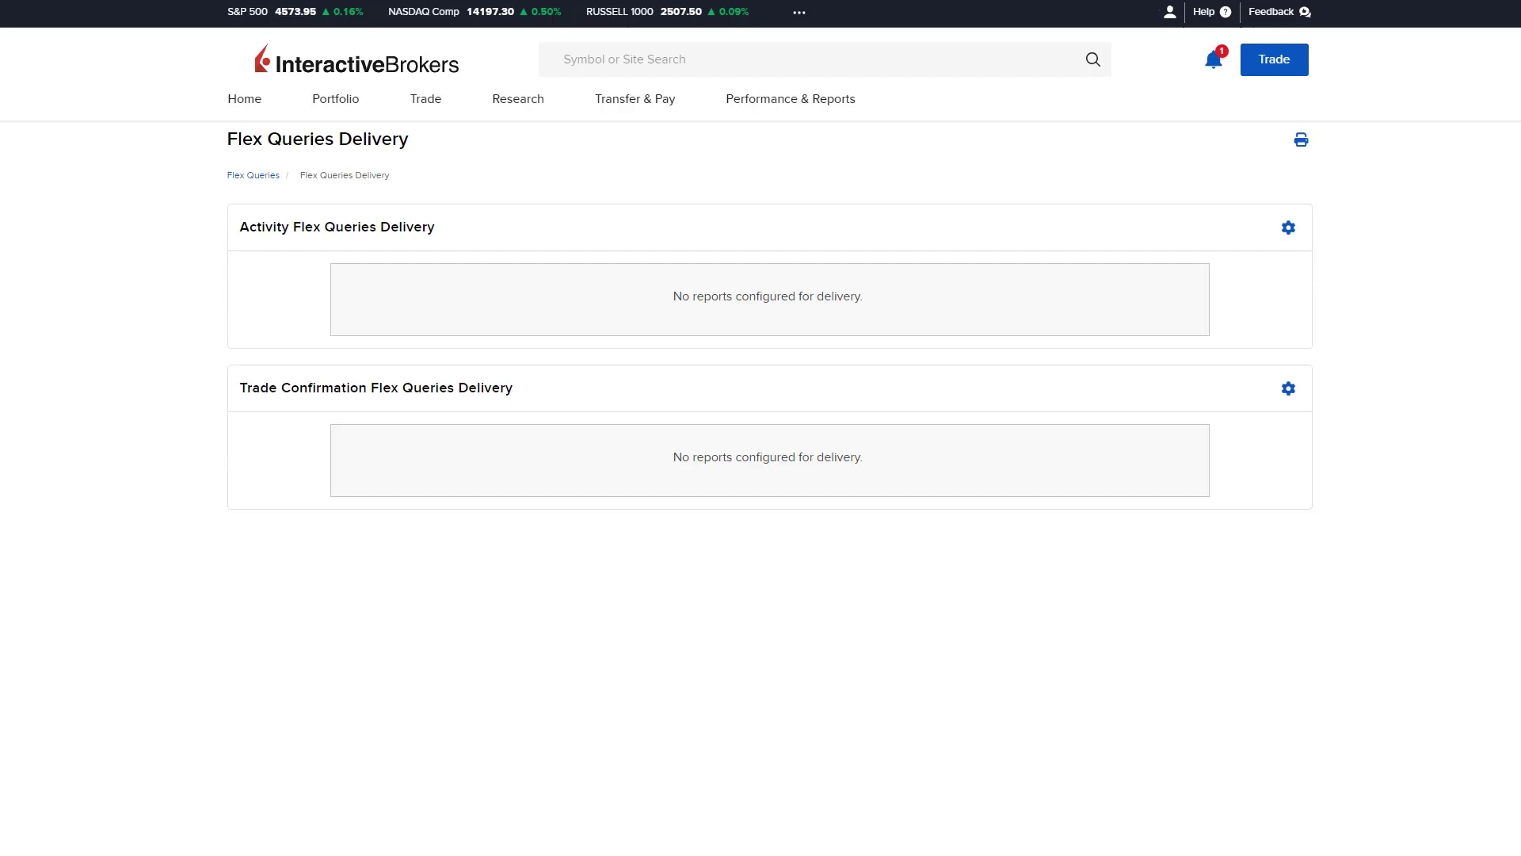
click(808, 108)
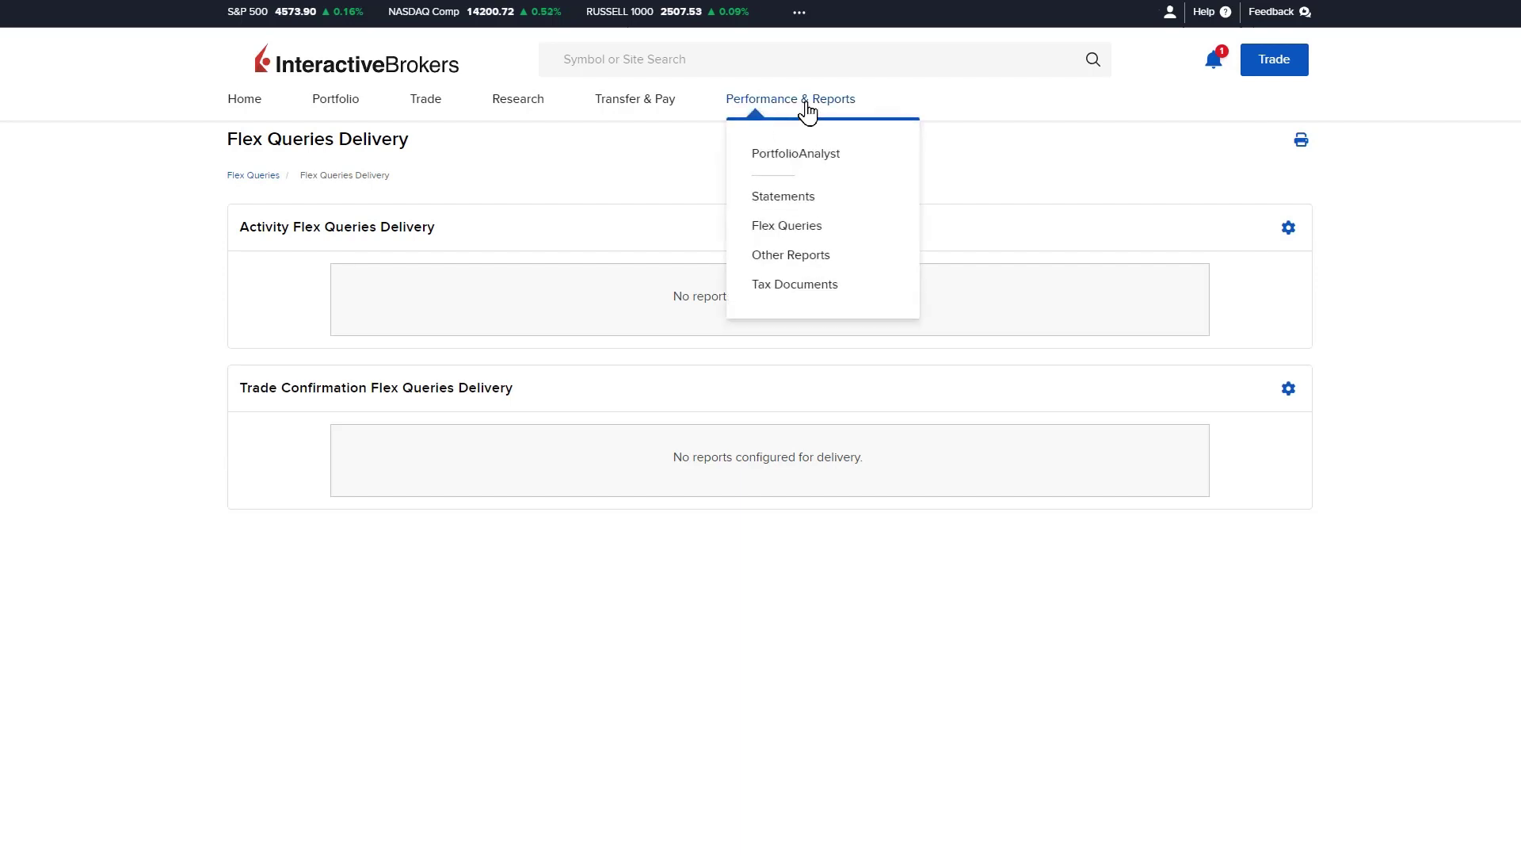
- Open Other Reports, listing Risk reports and Supplemental reports like Transaction Cost Analysis
click(803, 268)
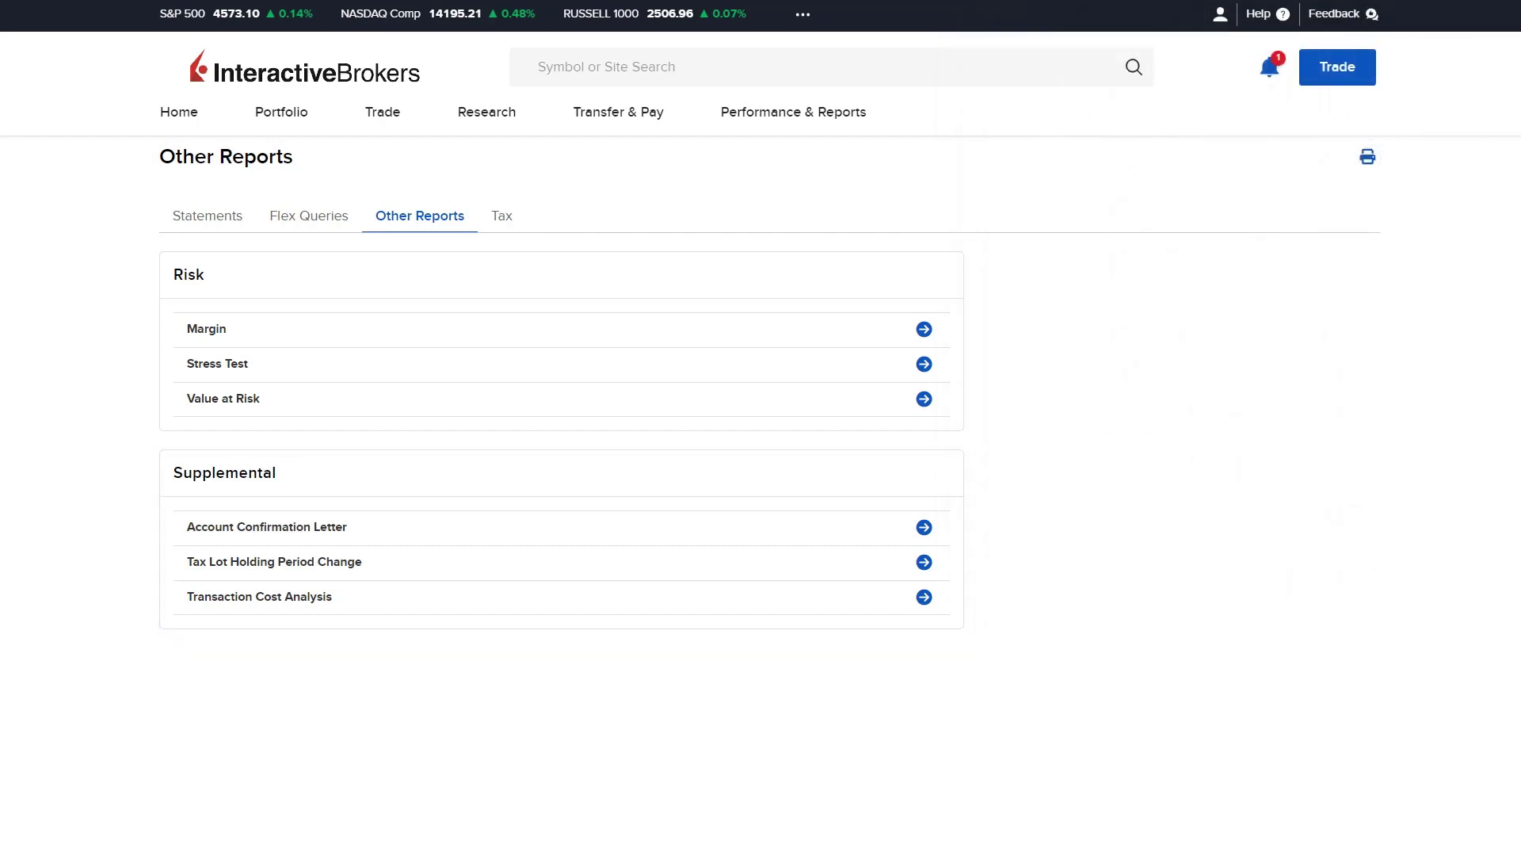
- Visit the Tax Documents page to review tax reports and dates
click(813, 120)
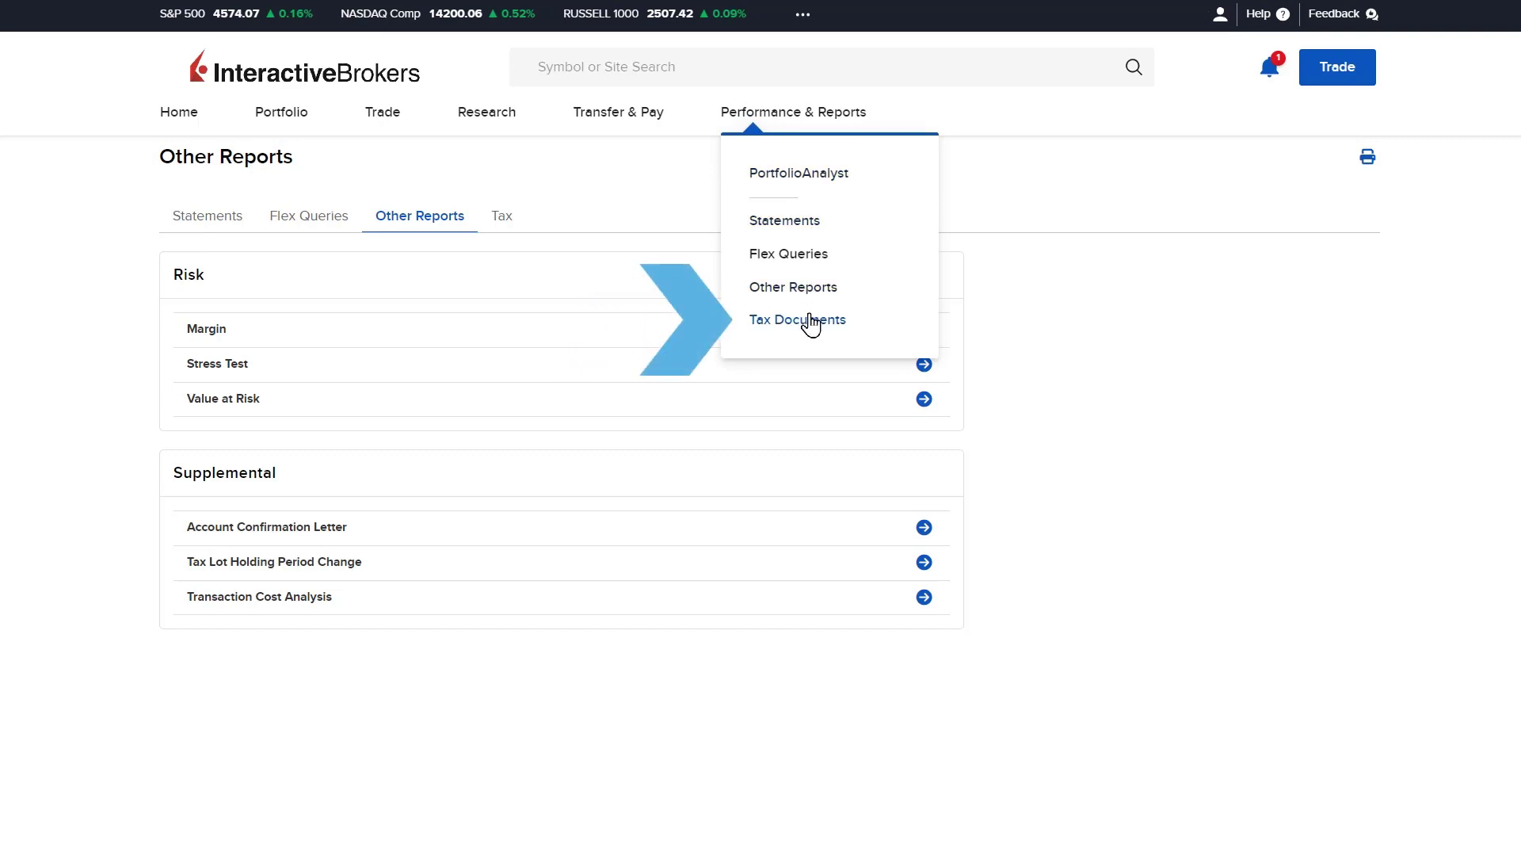
click(808, 324)
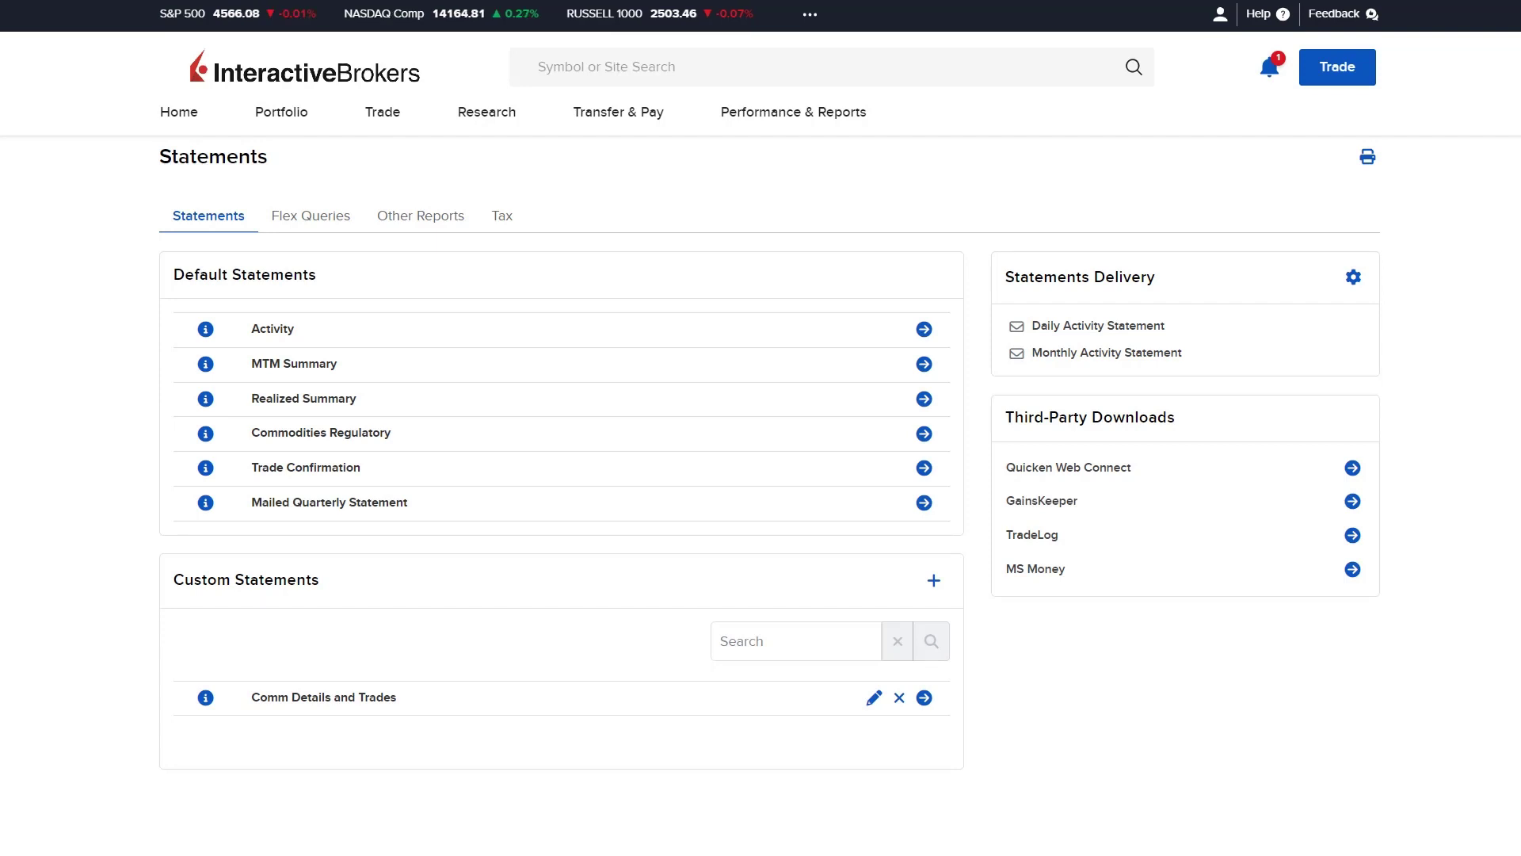
click(842, 116)
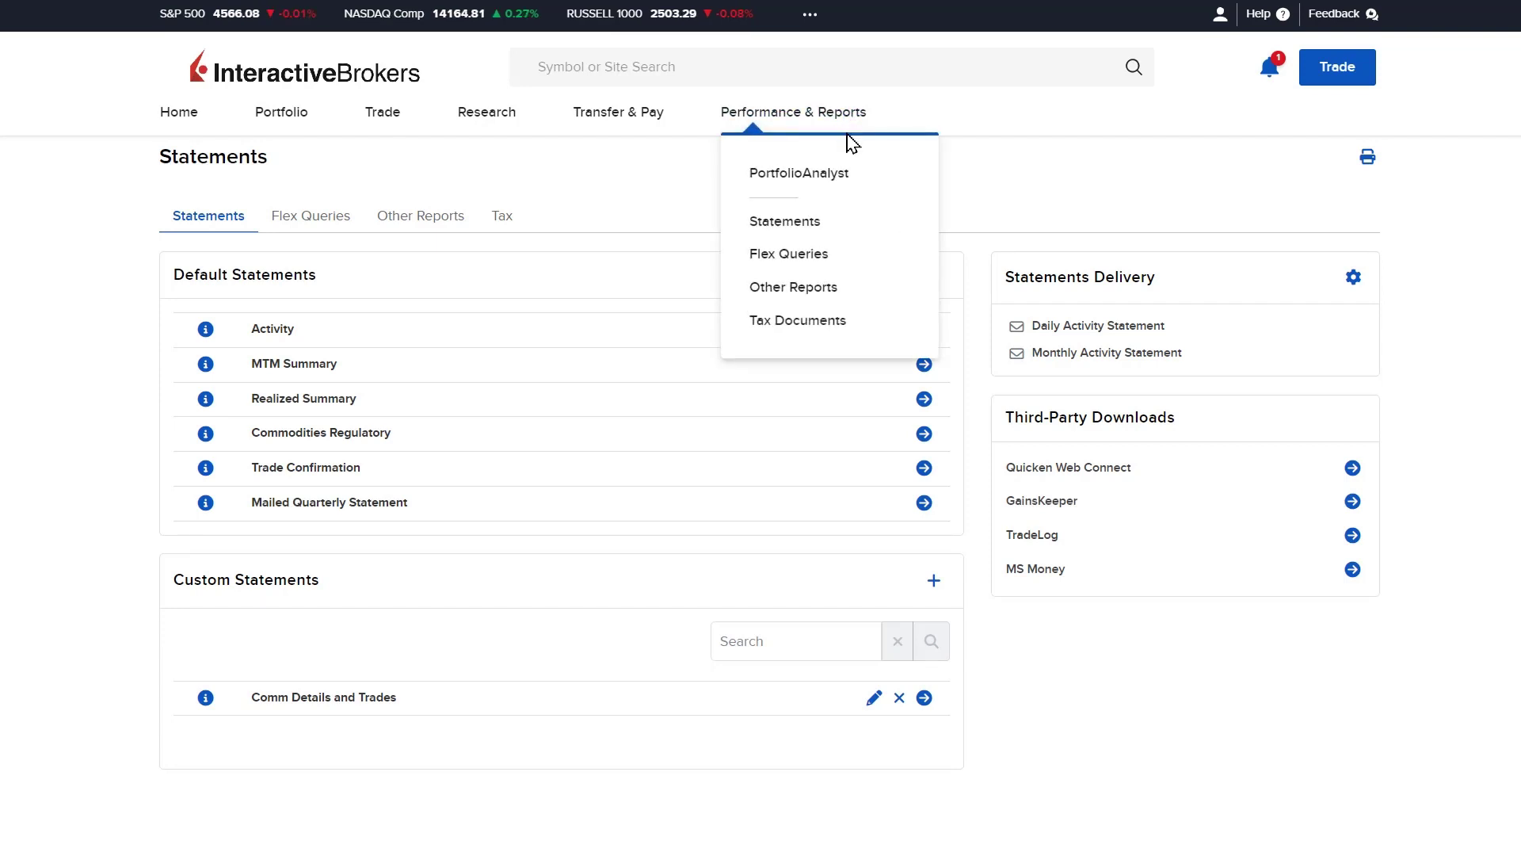
- Switch to the PortfolioAnalyst dashboard from the Performance & Reports menu
click(829, 176)
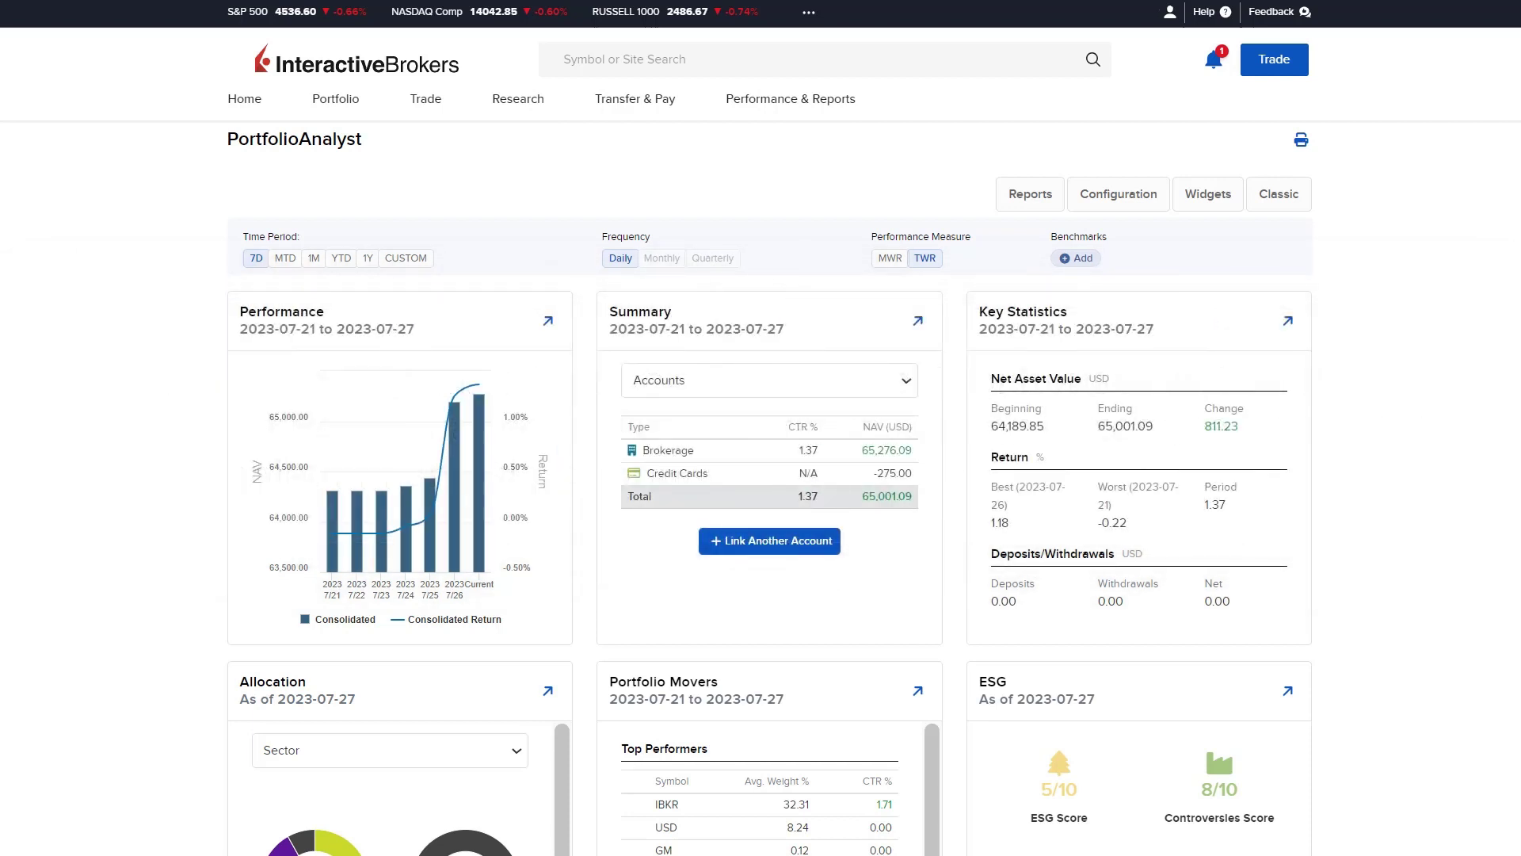
- Open the PortfolioAnalyst Reports list with default reports and the Risk and Performance report
click(1027, 195)
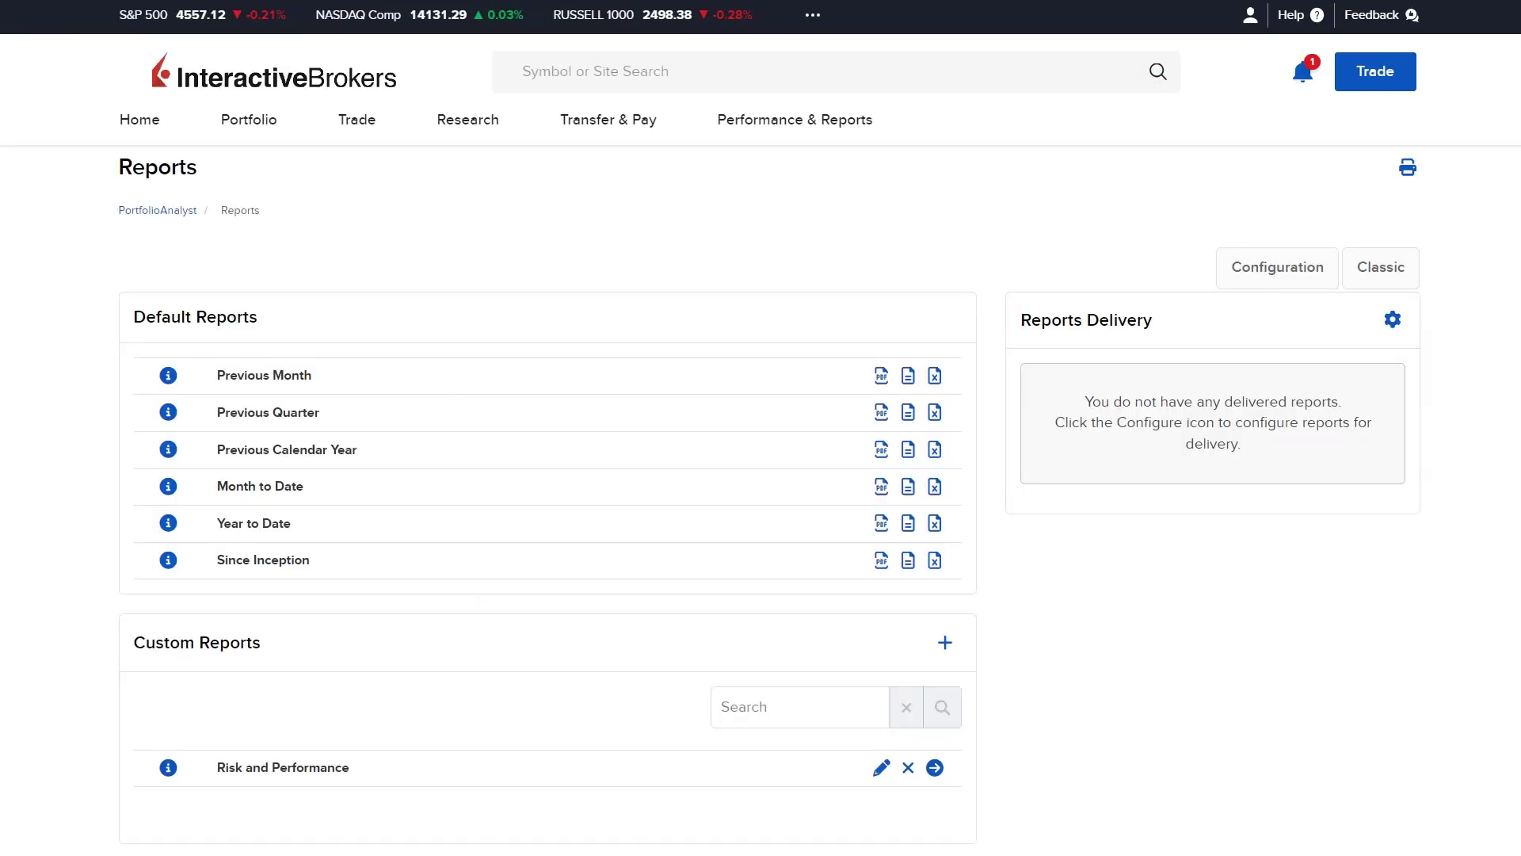